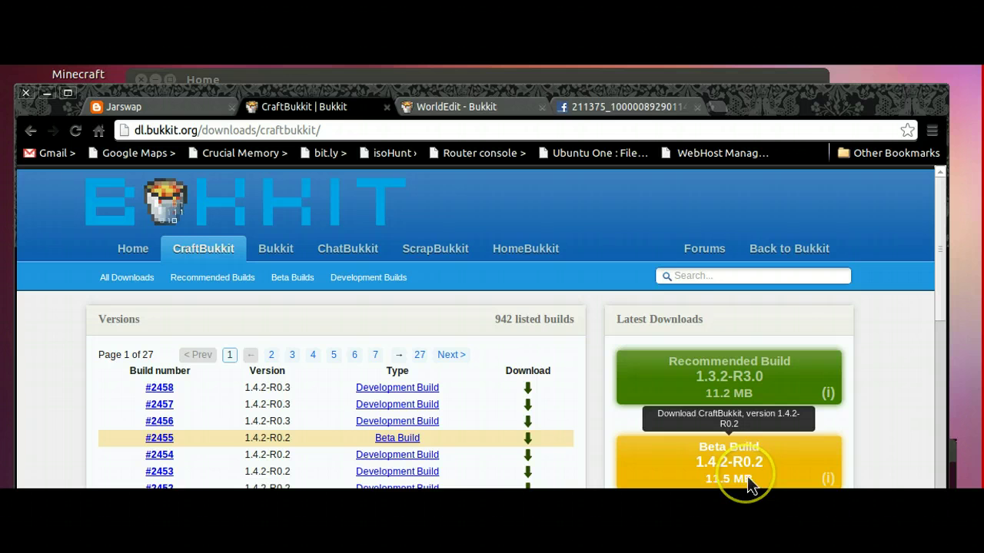
# Review the WorldEdit plugin page on BukkitDev, from the feature overview down to the recent files list
pyautogui.click(493, 112)
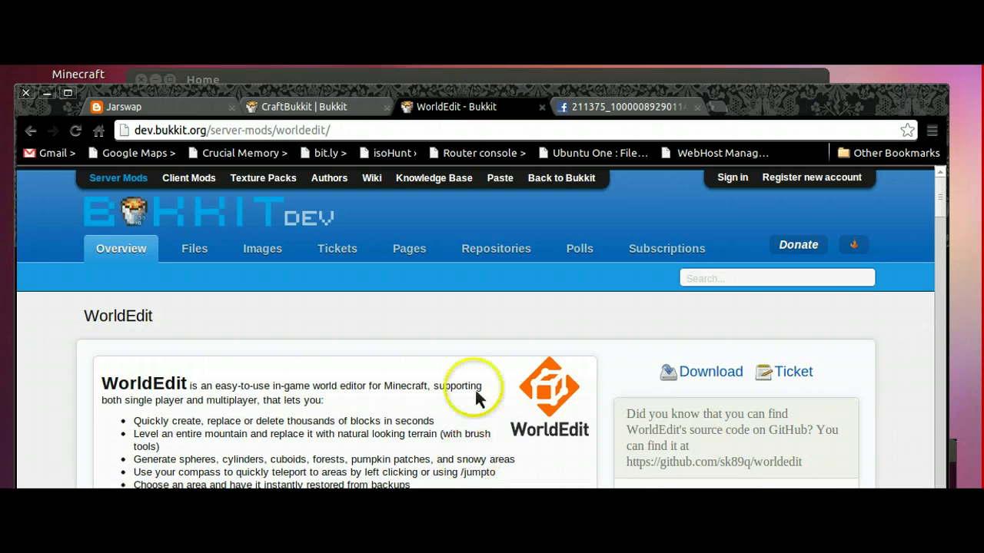
pyautogui.scroll(-3, 475, 387)
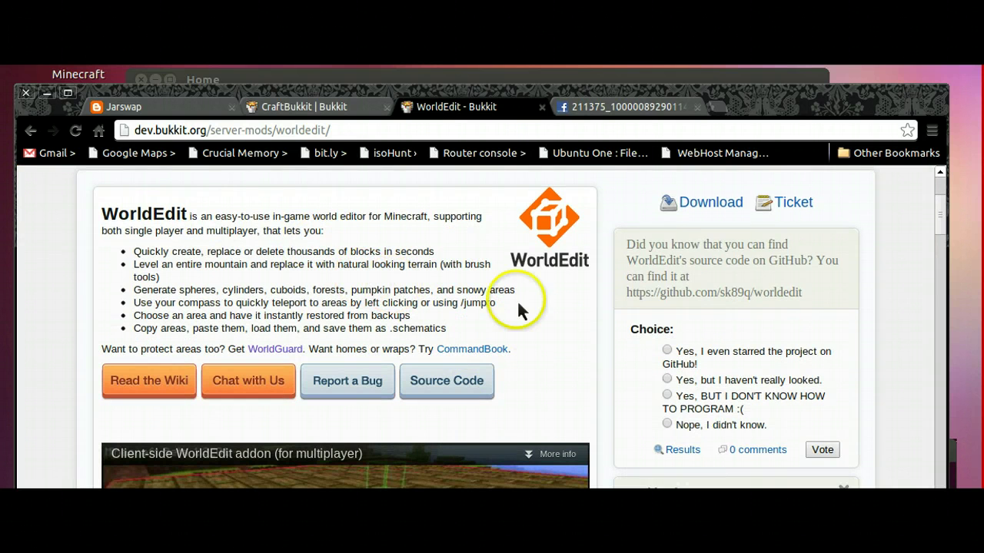
pyautogui.scroll(-2, 557, 335)
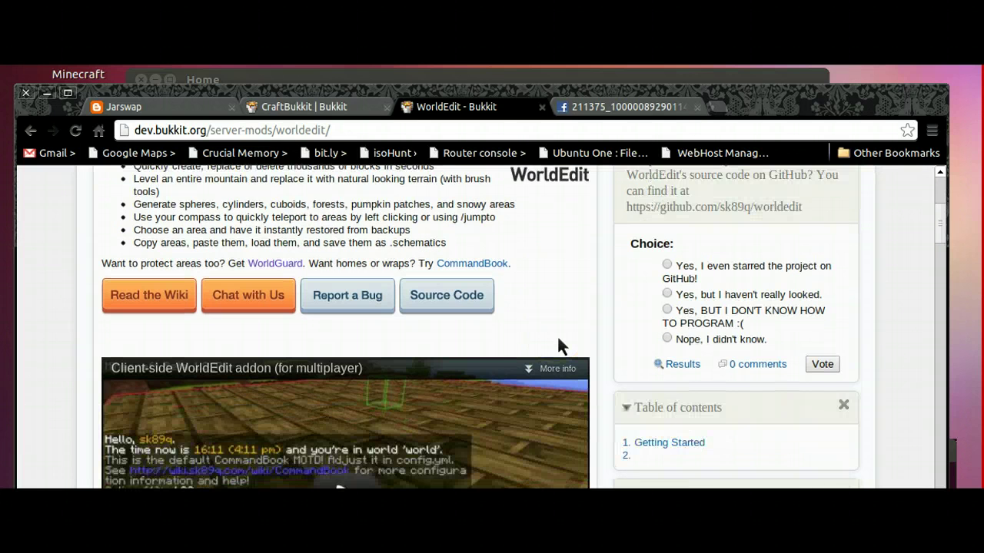
pyautogui.scroll(-10, 559, 346)
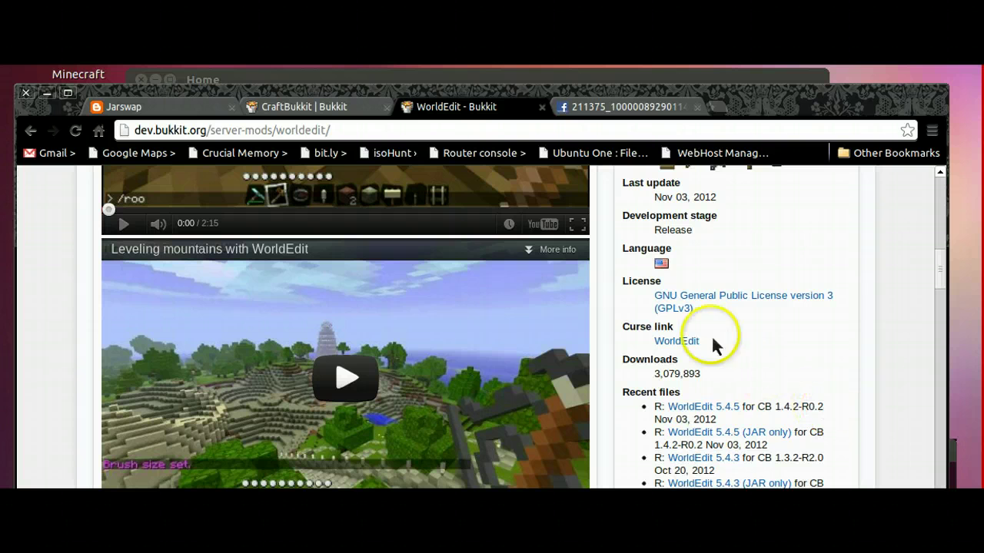
pyautogui.click(609, 110)
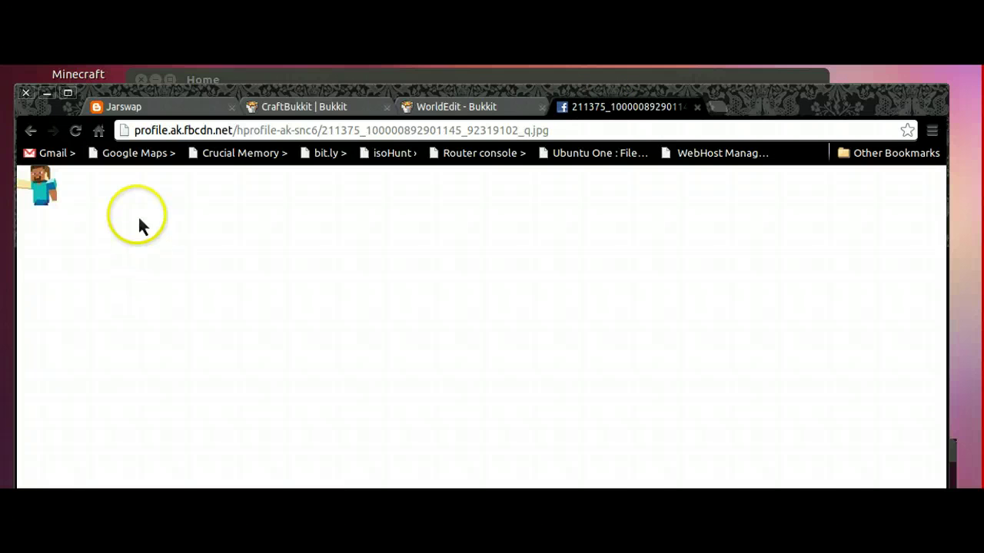
pyautogui.click(479, 107)
pyautogui.click(270, 106)
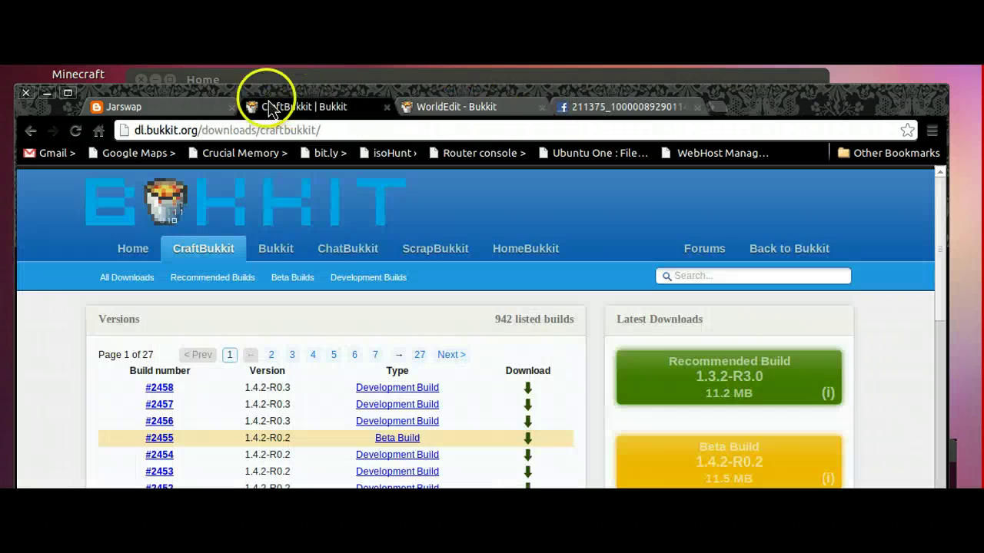
pyautogui.click(185, 103)
# Switch to the file manager, open the craftbukkit folder in Home, and point out the craftbukkit.jar server file
pyautogui.click(238, 81)
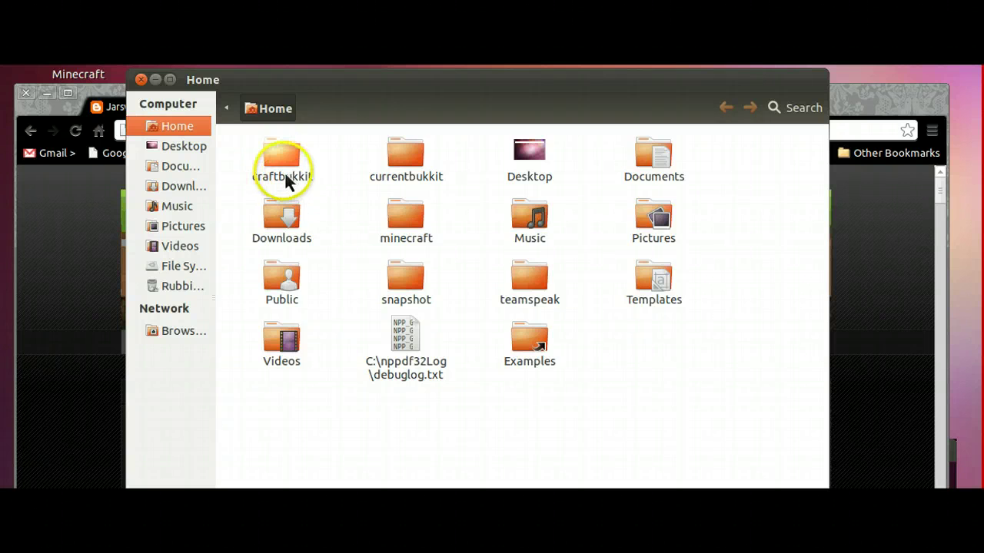
pyautogui.doubleClick(286, 178)
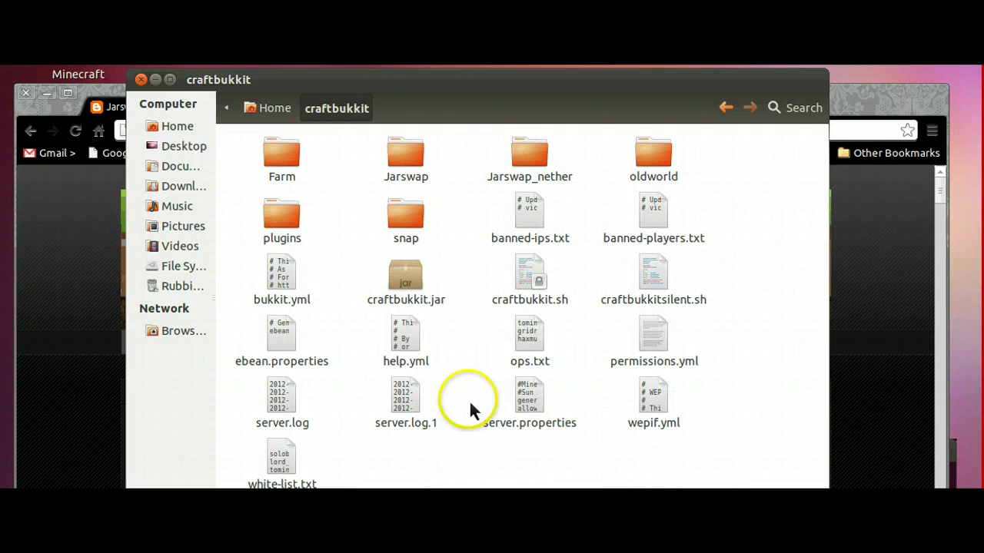
pyautogui.click(423, 292)
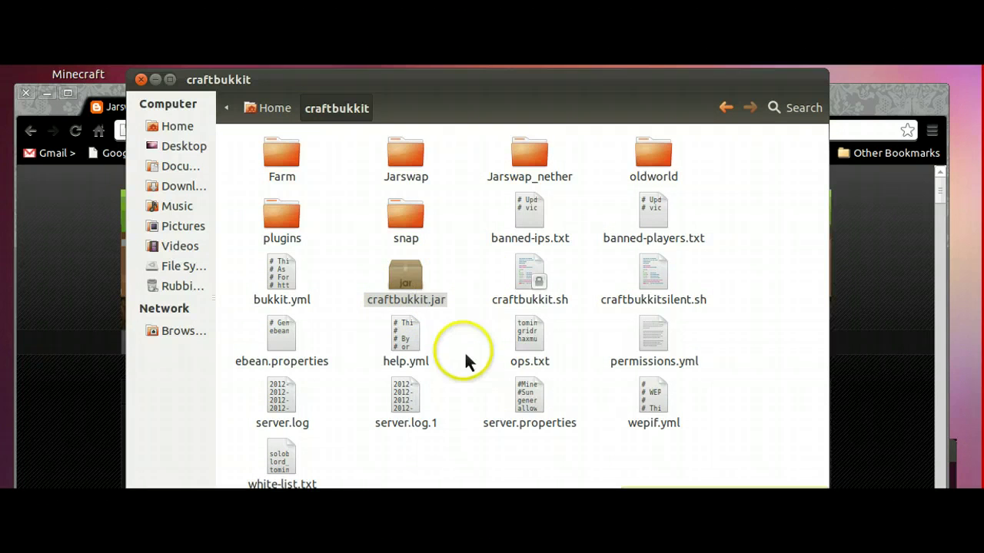
pyautogui.click(462, 381)
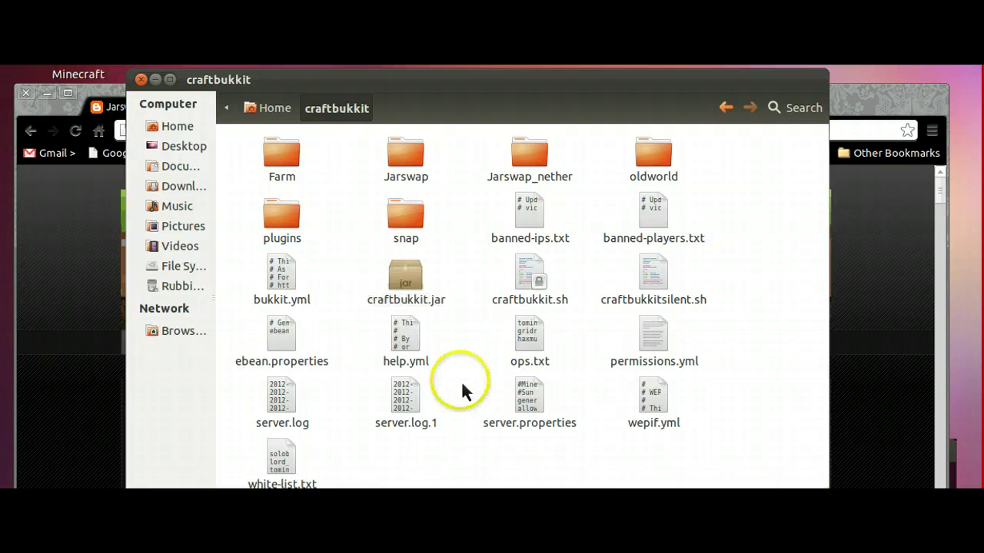
# Open the craftbukkit.sh script in gedit, examine its Java launch command, and close the file
pyautogui.rightClick(527, 292)
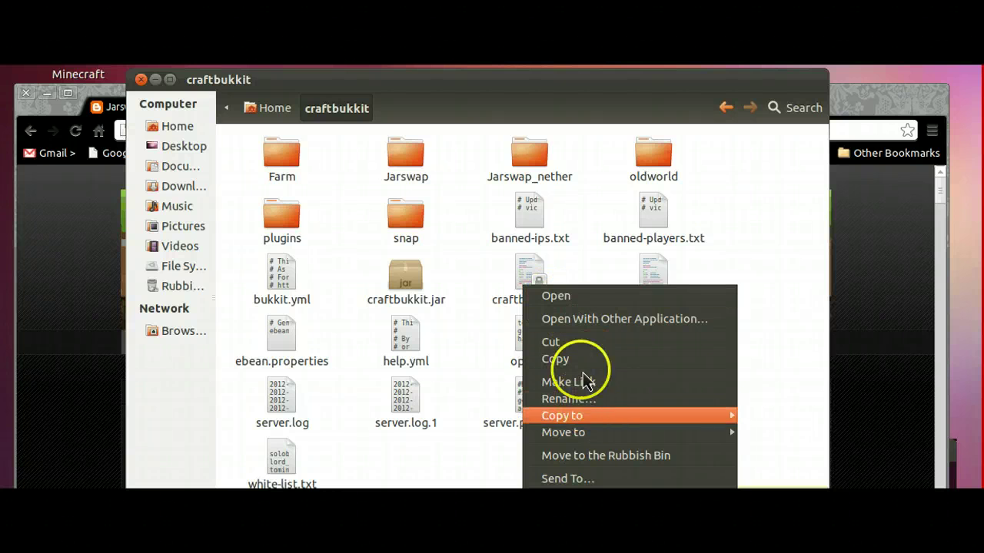
pyautogui.click(576, 299)
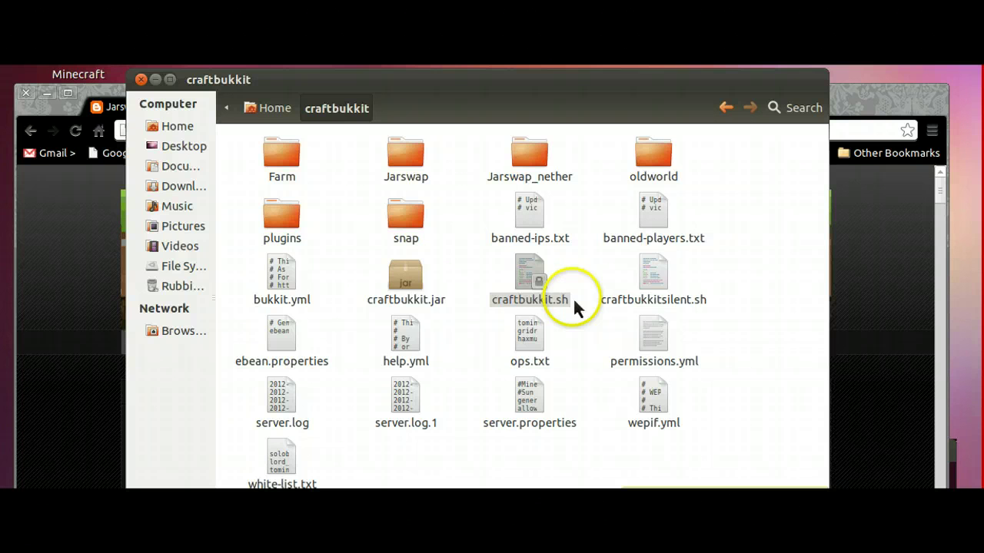
pyautogui.click(514, 354)
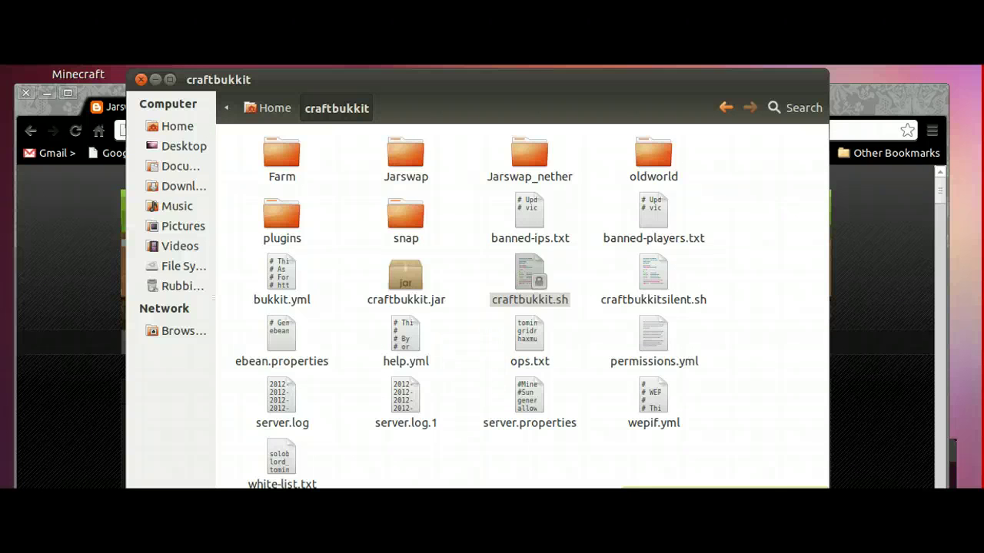
pyautogui.moveTo(2, 77)
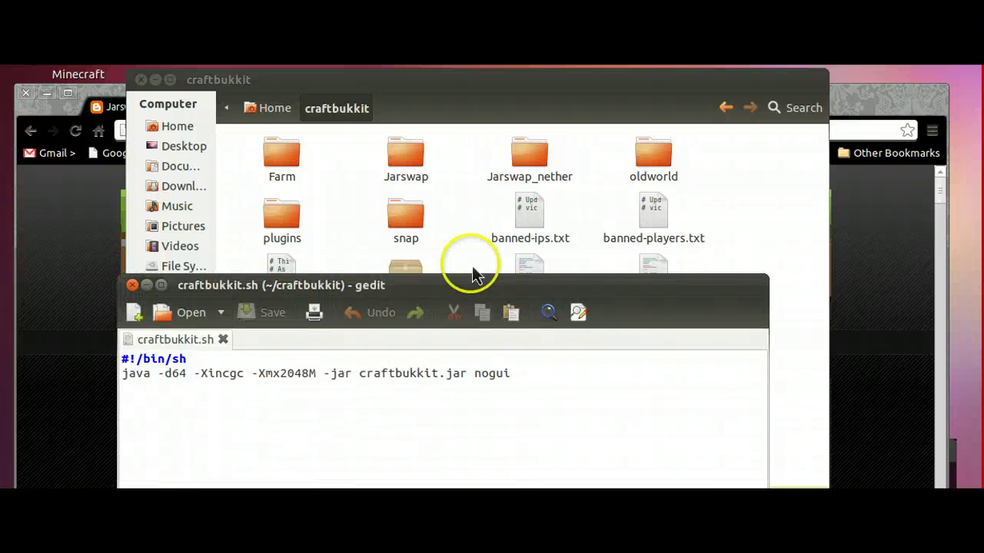
pyautogui.click(356, 378)
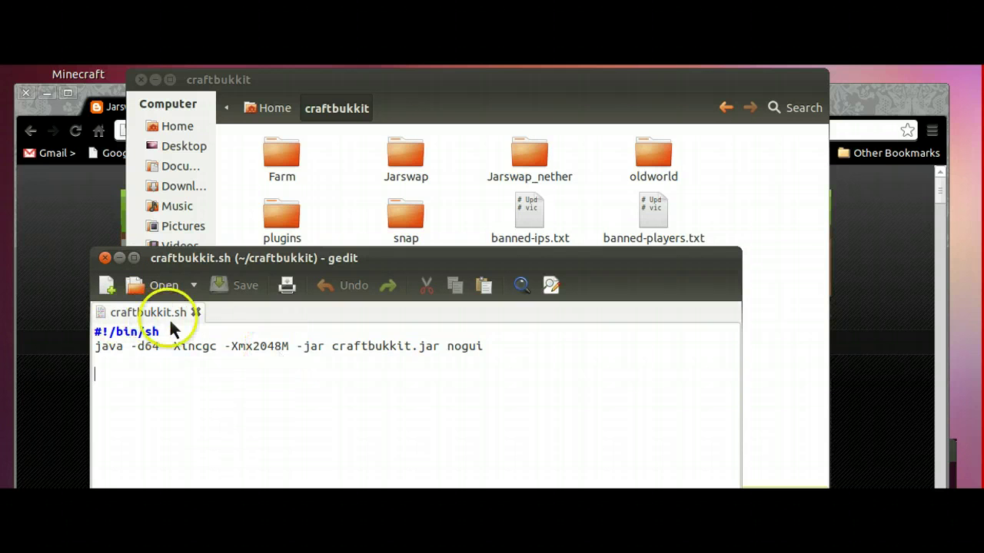
pyautogui.click(106, 258)
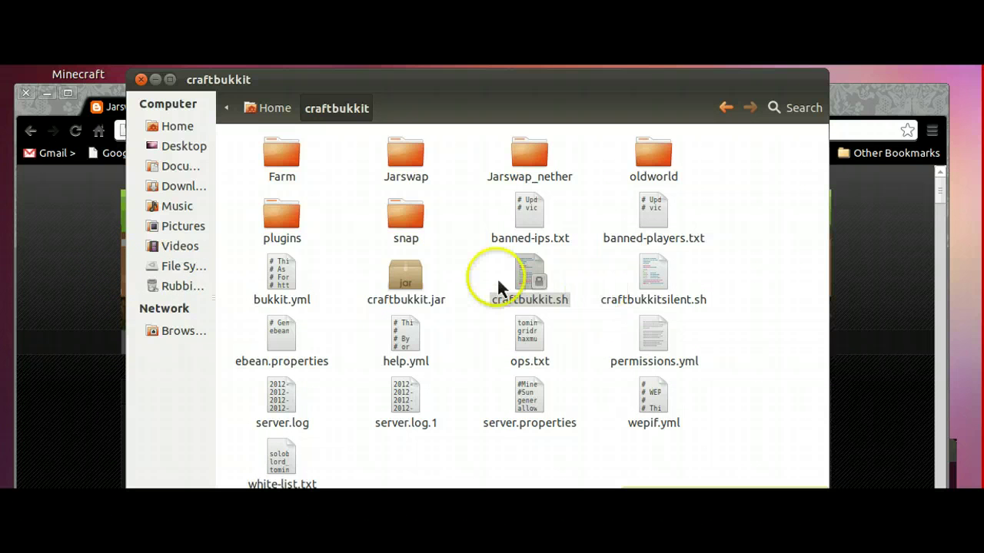
# Inspect the permissions of craftbukkit.sh, including its execute setting, in the file's properties, and close them
pyautogui.rightClick(524, 277)
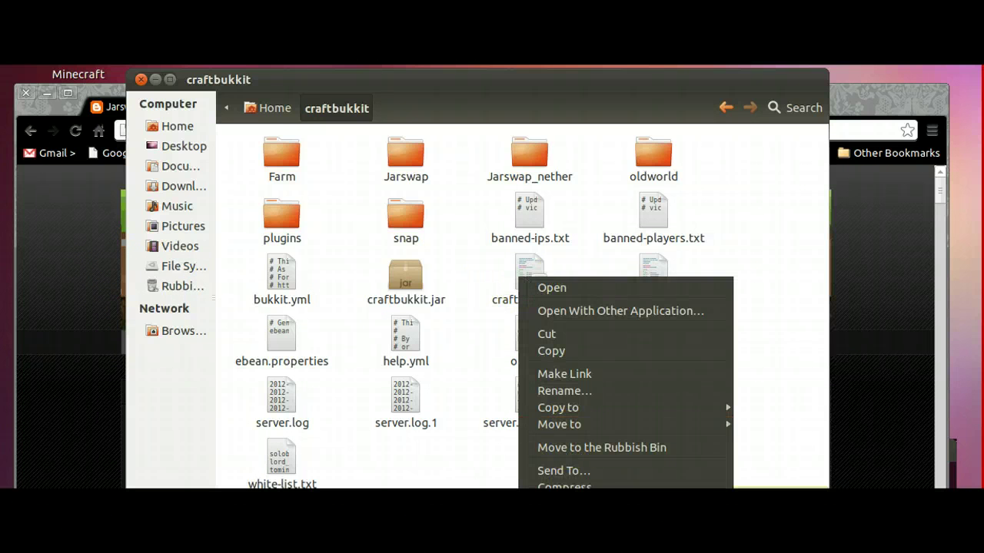
pyautogui.click(569, 511)
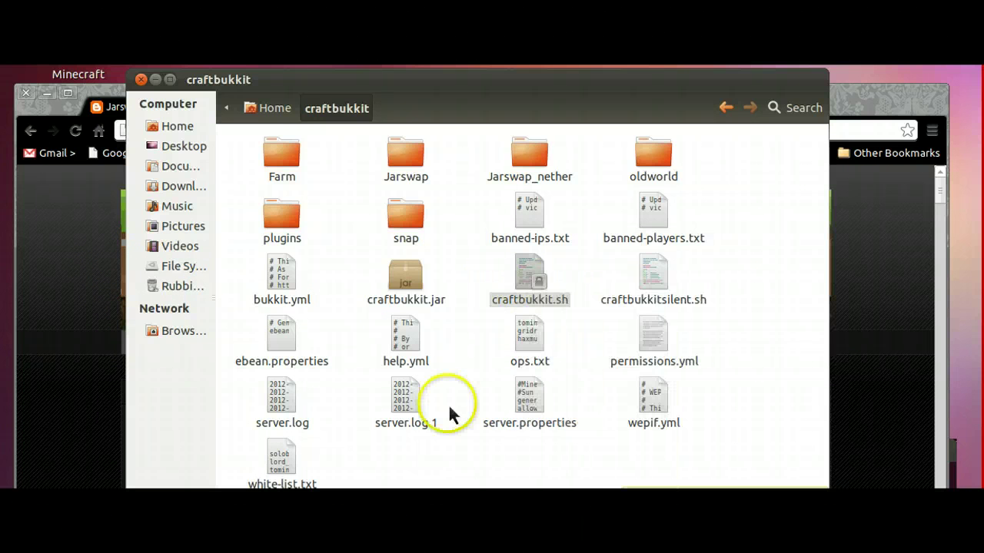
pyautogui.moveTo(302, 358); pyautogui.dragTo(403, 228)
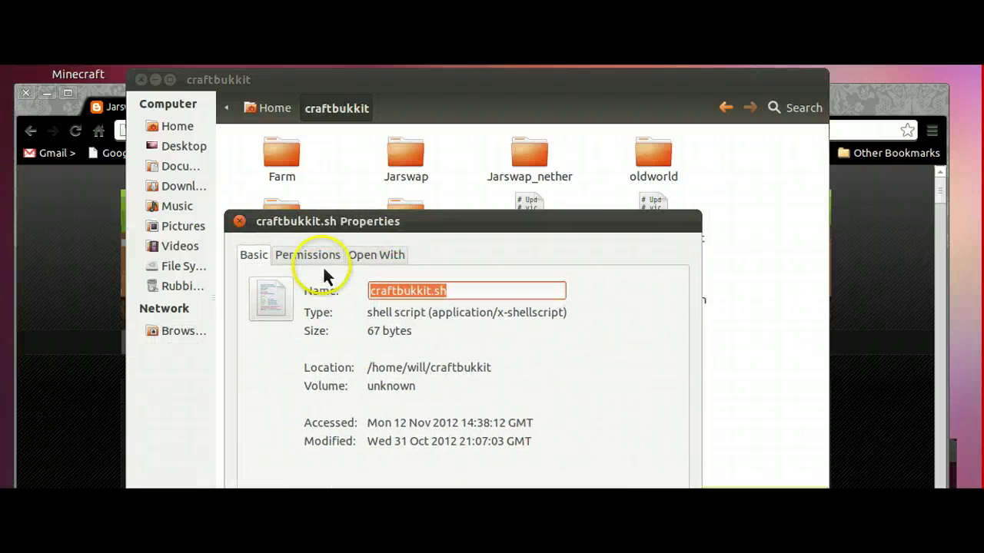
pyautogui.click(319, 257)
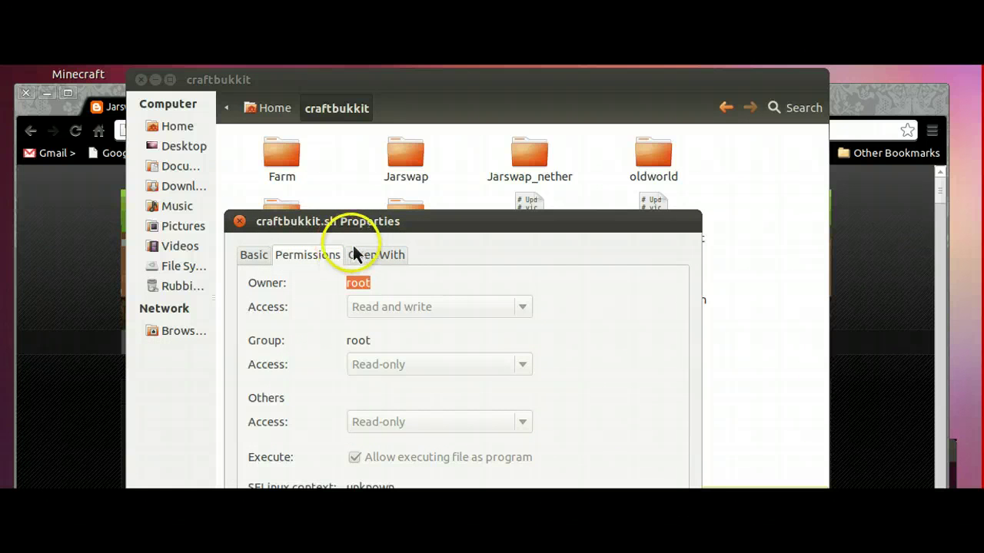
pyautogui.moveTo(393, 232); pyautogui.dragTo(408, 154)
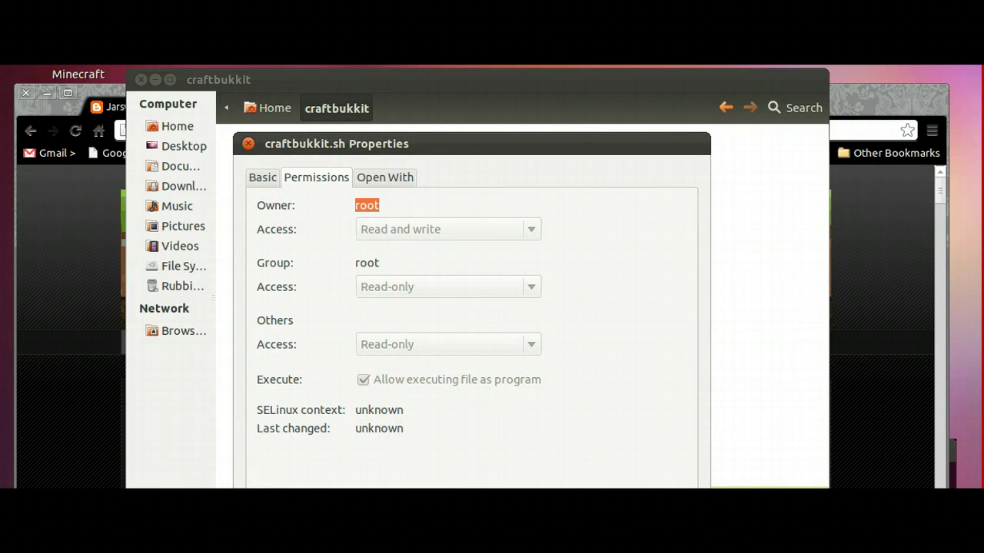
pyautogui.press('Escape')
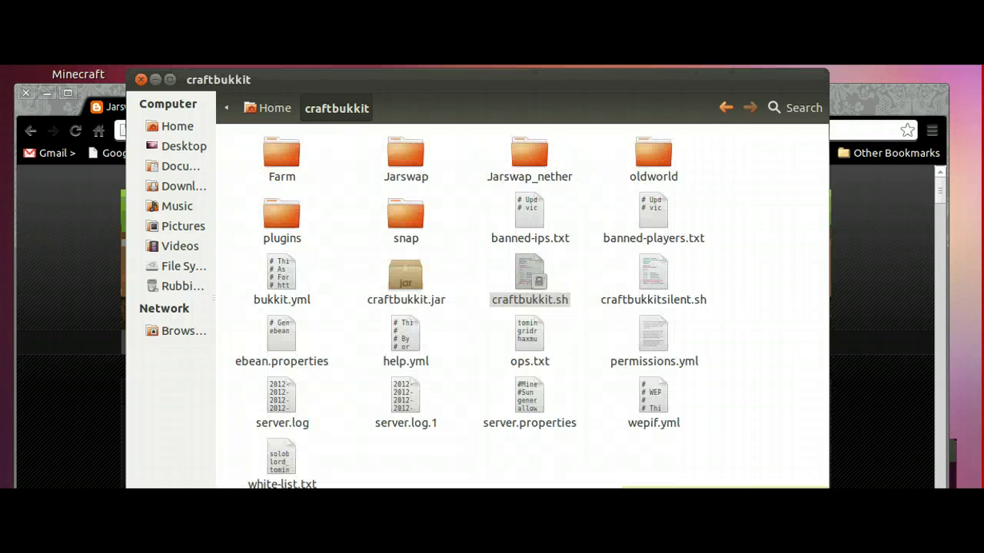
pyautogui.click(456, 313)
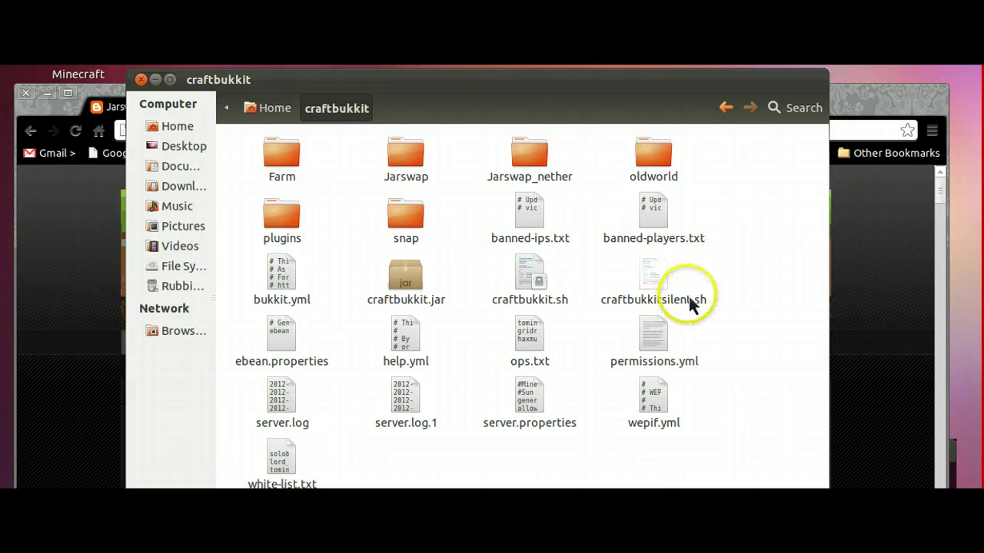
# Open server.properties in gedit and review its settings from the level seed down to the motd line
pyautogui.click(529, 394)
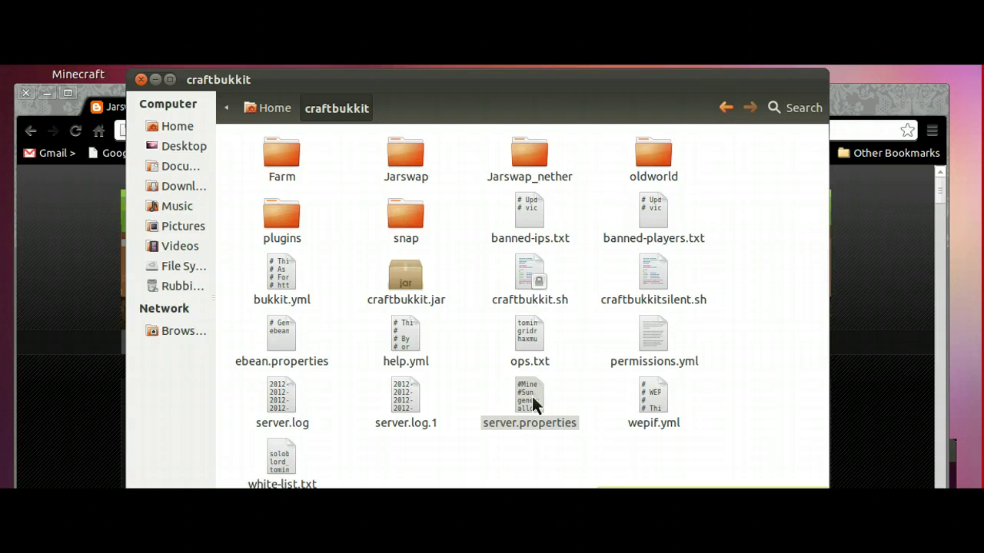
pyautogui.doubleClick(488, 399)
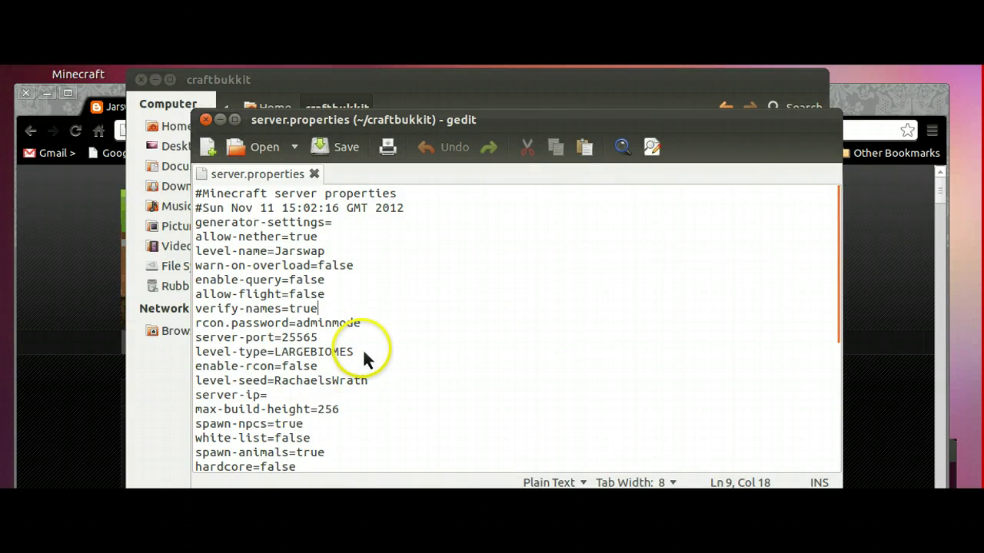
pyautogui.moveTo(382, 378); pyautogui.dragTo(277, 380)
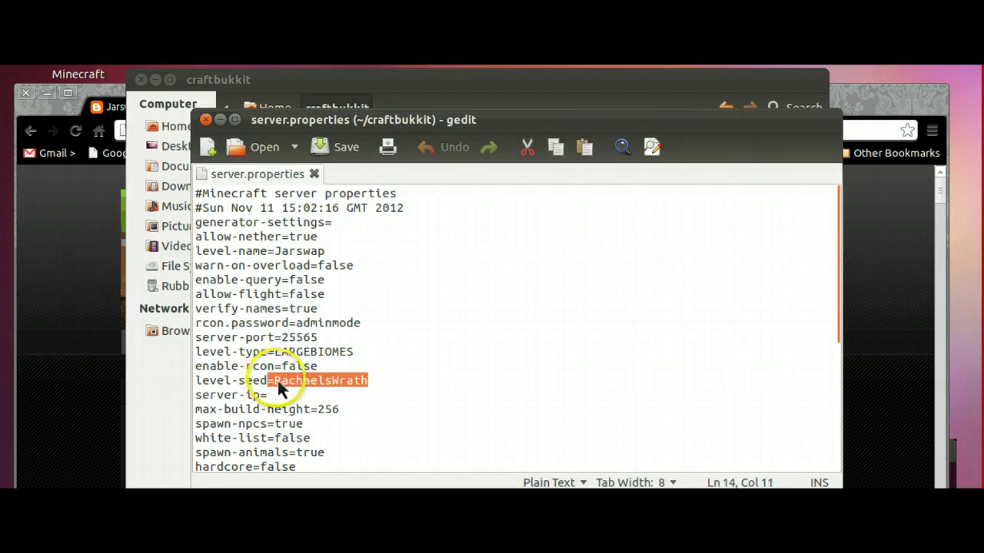
pyautogui.click(422, 378)
pyautogui.scroll(-4, 424, 377)
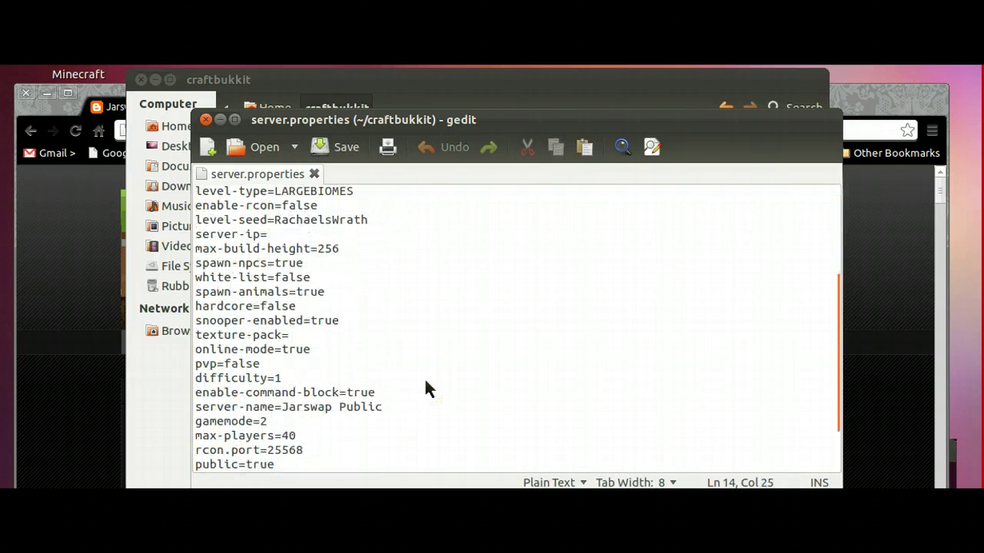
pyautogui.scroll(-1, 424, 377)
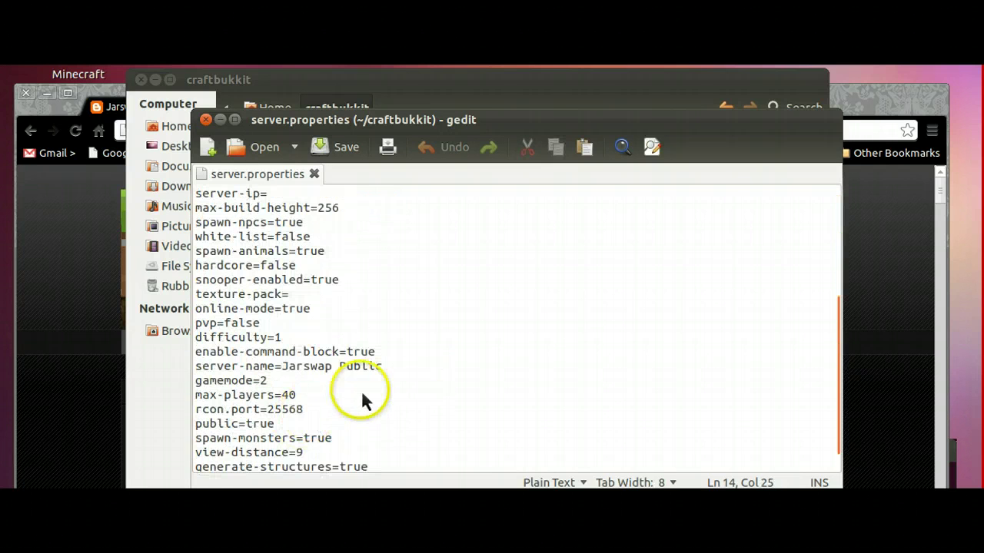
pyautogui.scroll(-1, 390, 389)
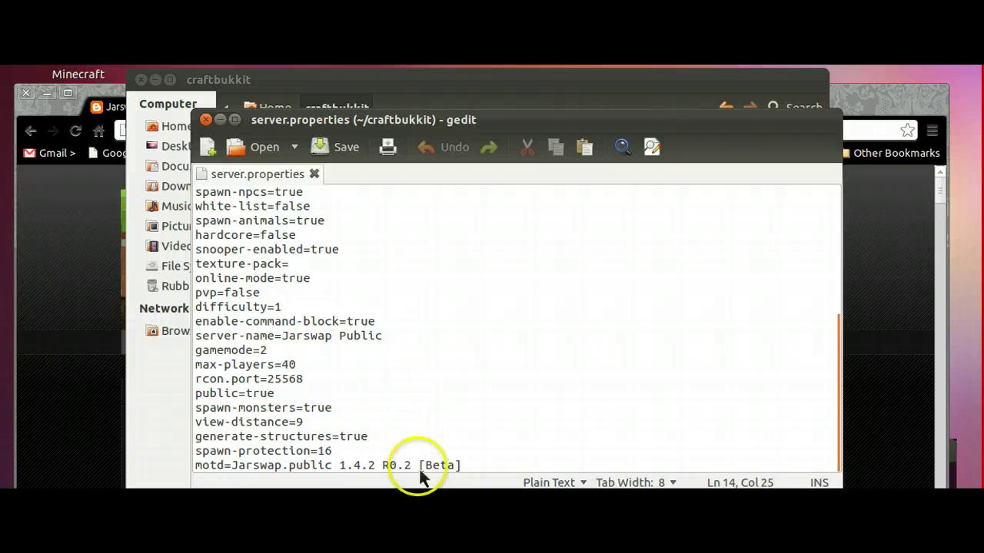
pyautogui.moveTo(412, 465); pyautogui.dragTo(389, 435)
pyautogui.click(390, 435)
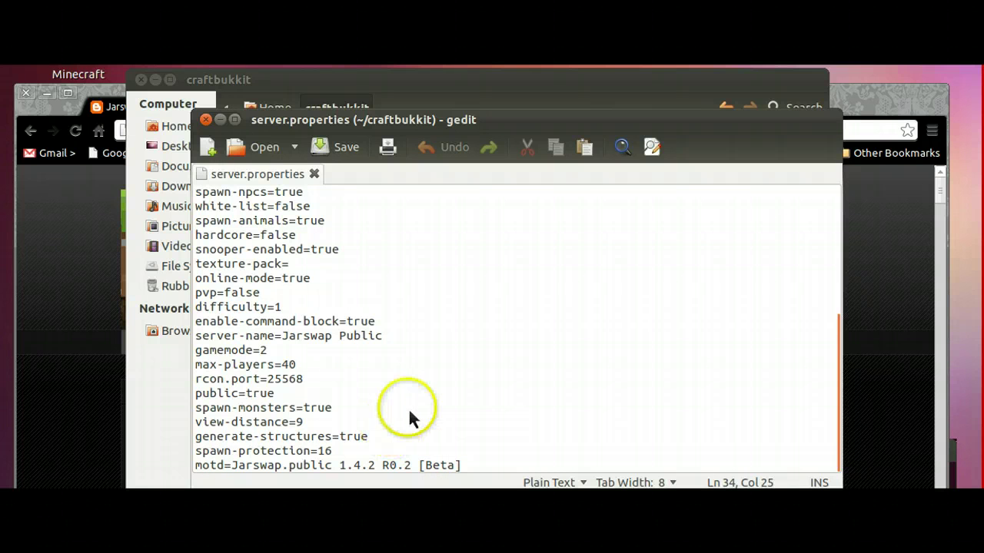
# Look over the server.properties settings again from the first lines to the game mode, and close the file
pyautogui.scroll(4, 307, 396)
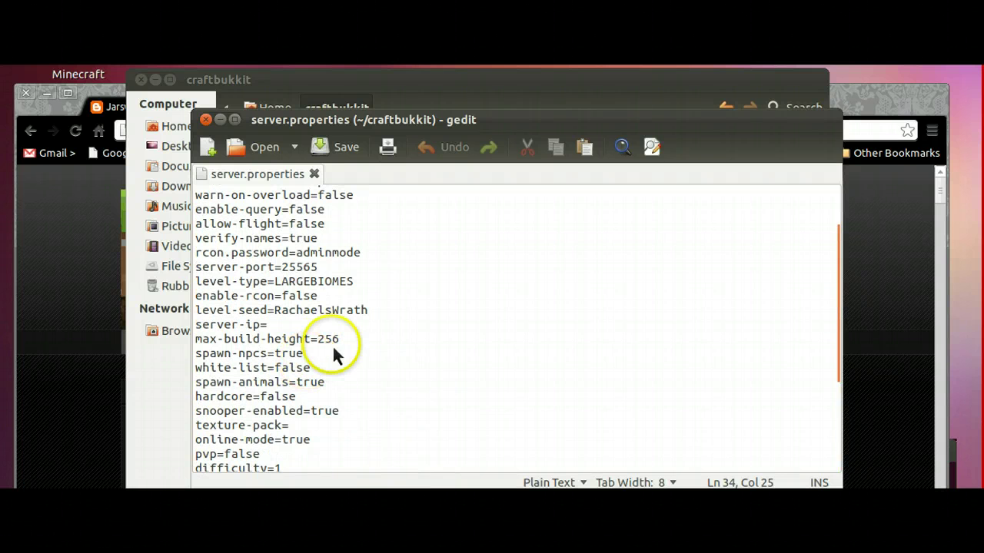
pyautogui.scroll(1, 369, 385)
pyautogui.scroll(1, 322, 353)
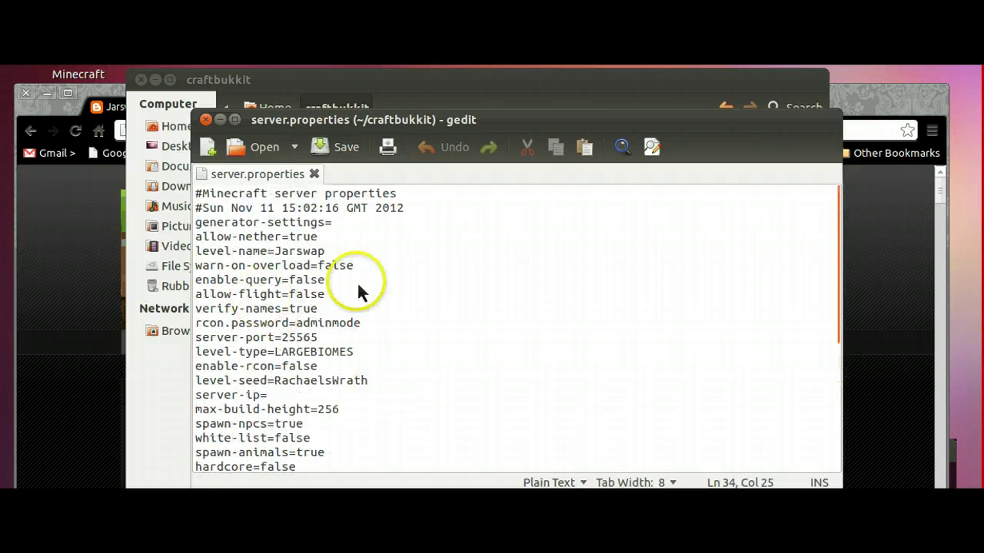
pyautogui.scroll(-2, 344, 425)
pyautogui.scroll(-2, 344, 430)
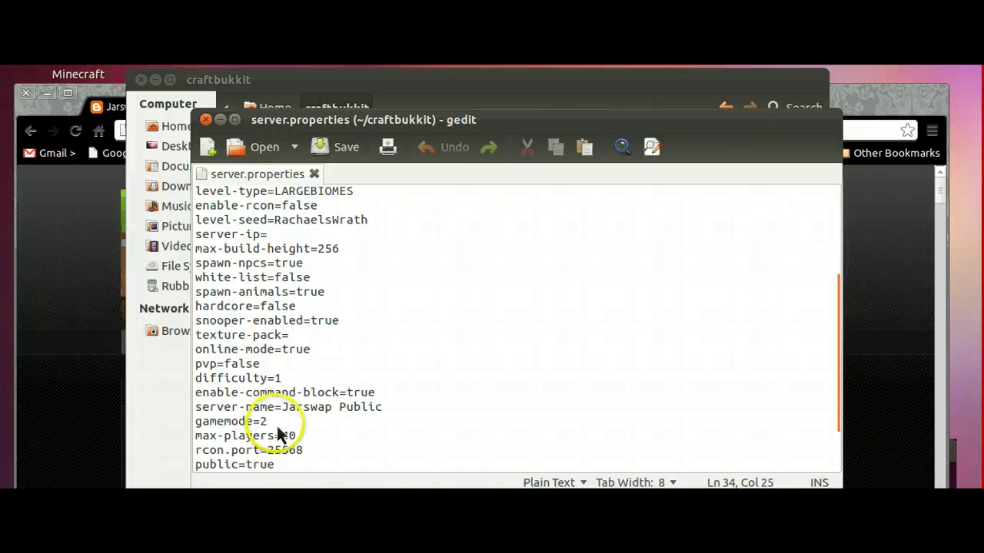
pyautogui.click(205, 121)
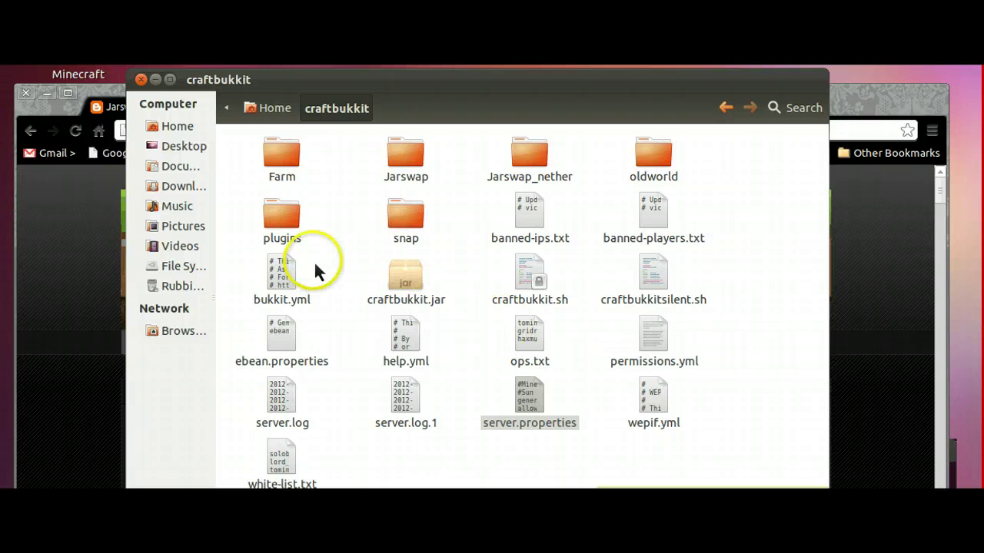
# Go through the world folders Farm, Jarswap, Jarswap_nether and oldworld in the craftbukkit folder
pyautogui.click(278, 160)
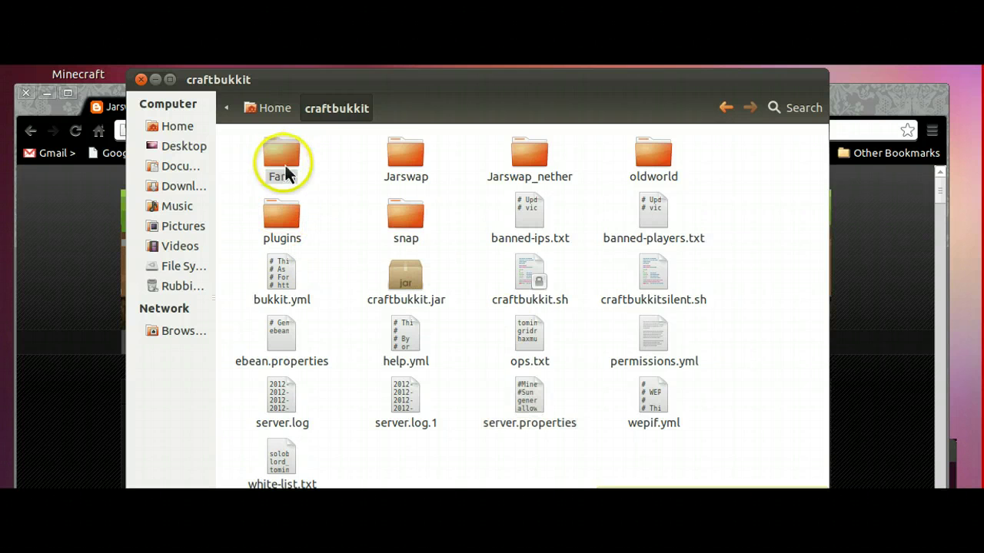
pyautogui.click(405, 164)
pyautogui.click(542, 178)
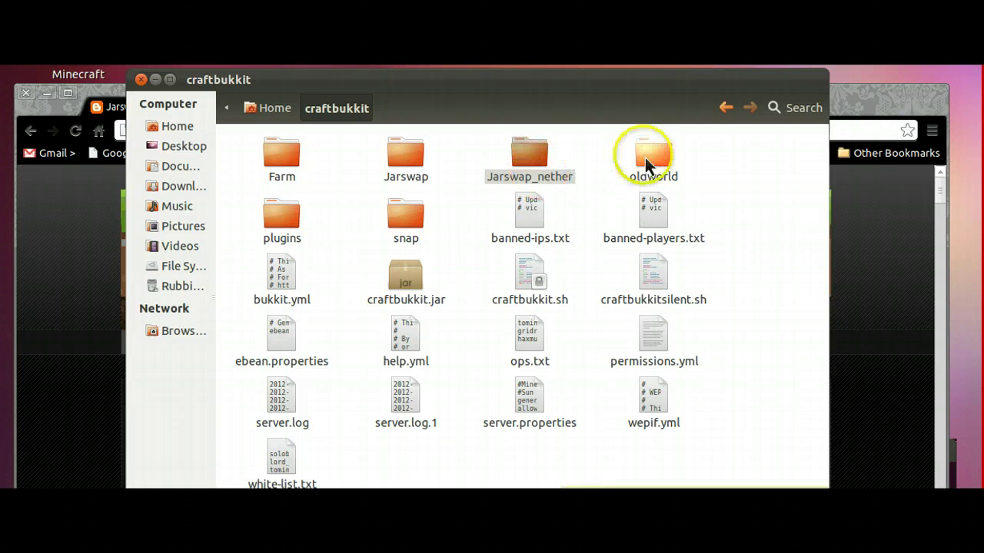
pyautogui.click(648, 158)
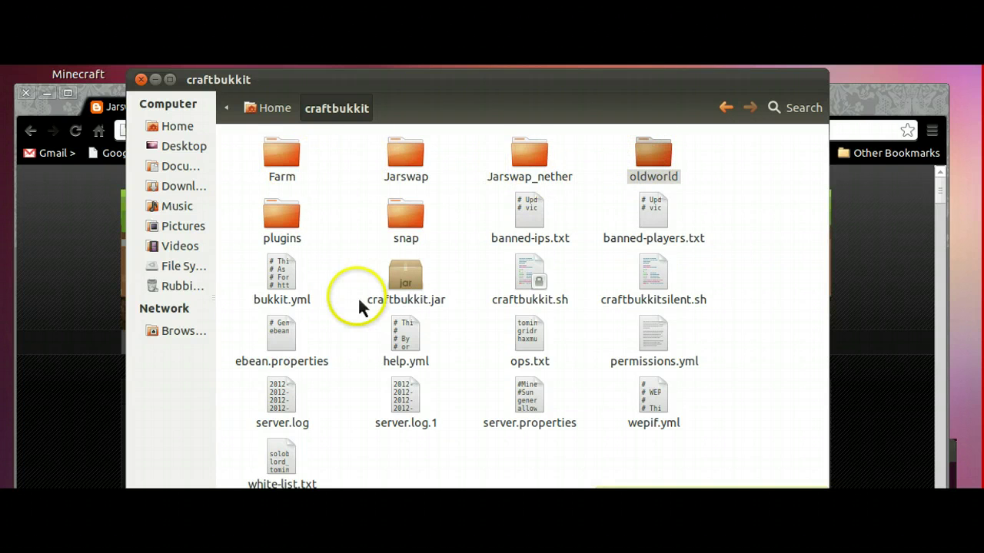
# Open the plugins folder and go through the WorldEdit, Multiverse-Portals and Multiverse-Core jar files
pyautogui.doubleClick(285, 219)
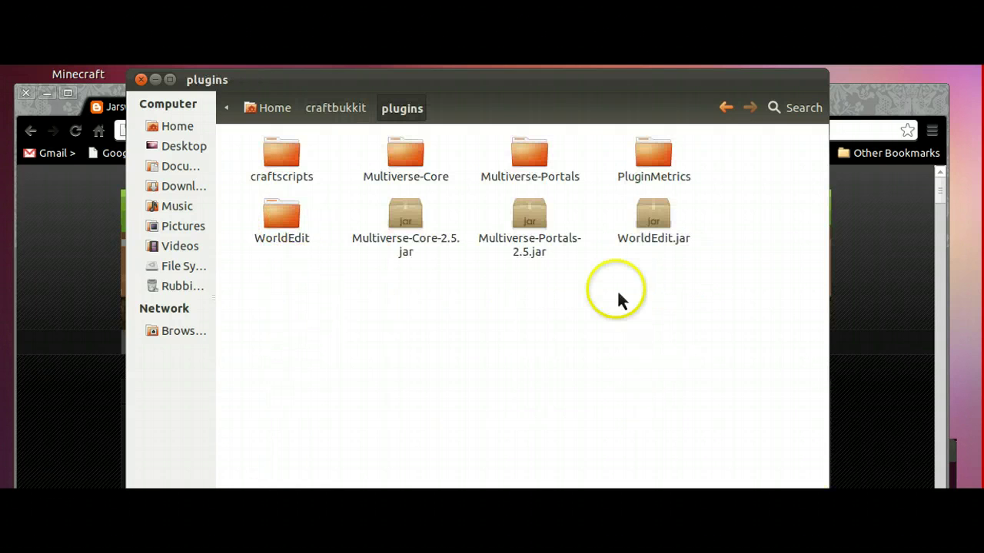
pyautogui.click(653, 231)
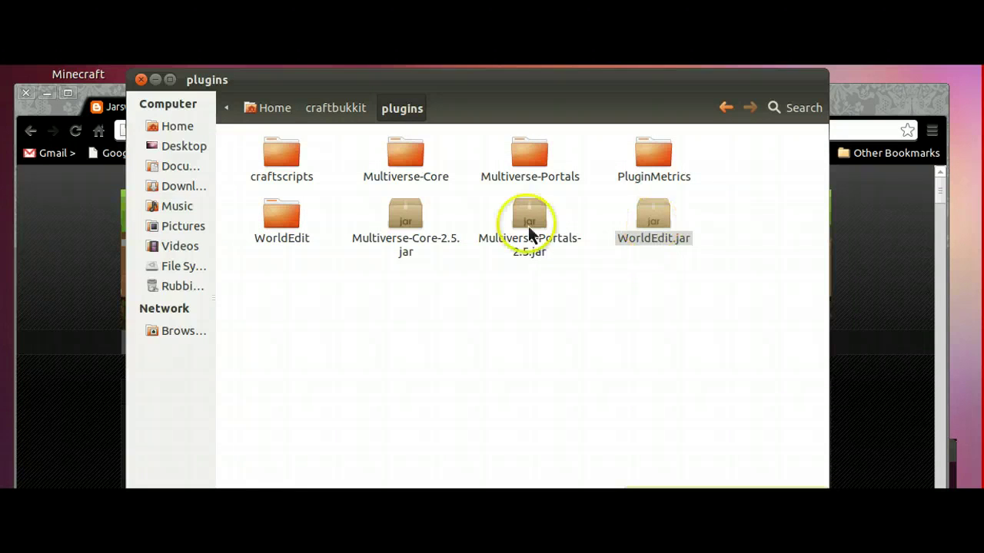
pyautogui.click(516, 229)
pyautogui.click(371, 223)
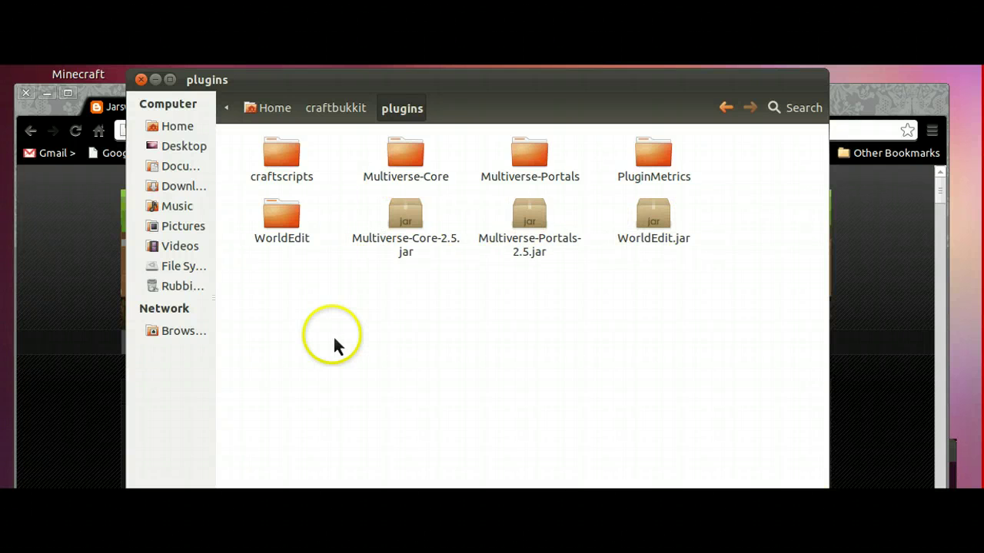
# Look through the craftscripts folder in plugins and the drawings folder inside WorldEdit
pyautogui.doubleClick(285, 163)
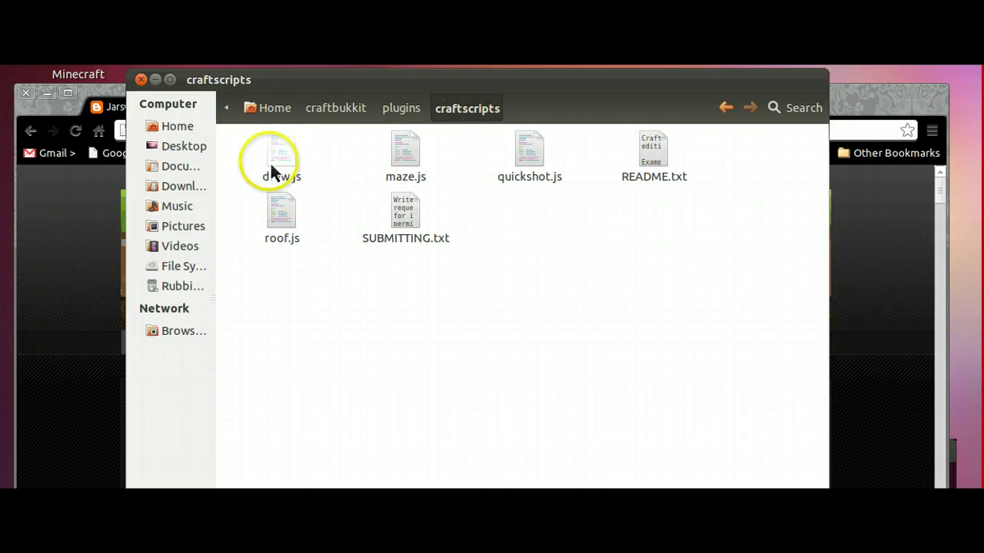
pyautogui.click(394, 109)
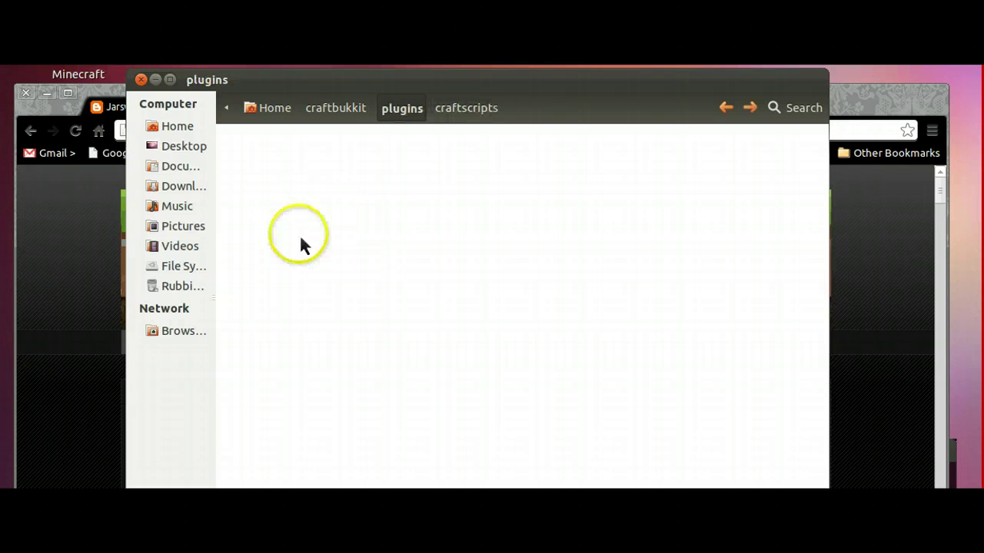
pyautogui.doubleClick(276, 215)
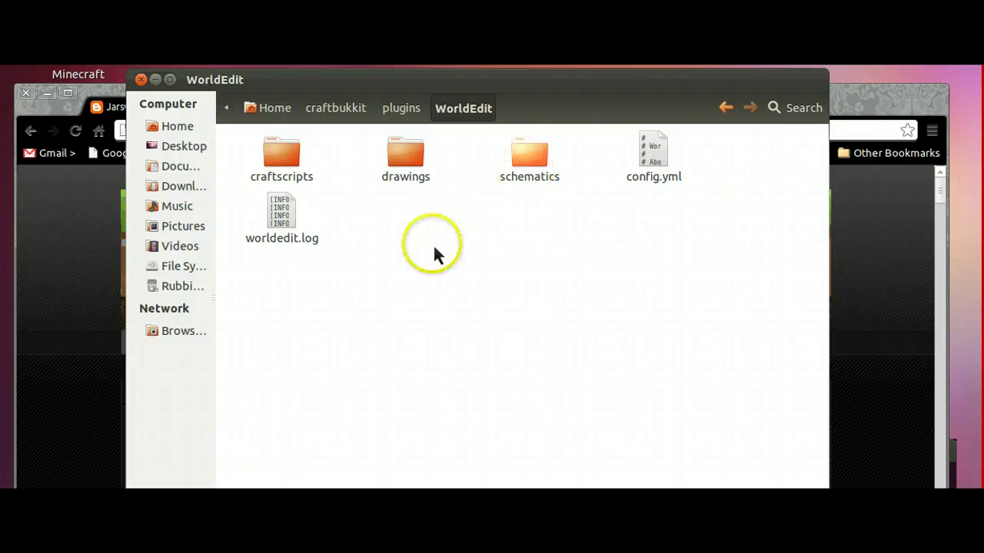
pyautogui.doubleClick(395, 157)
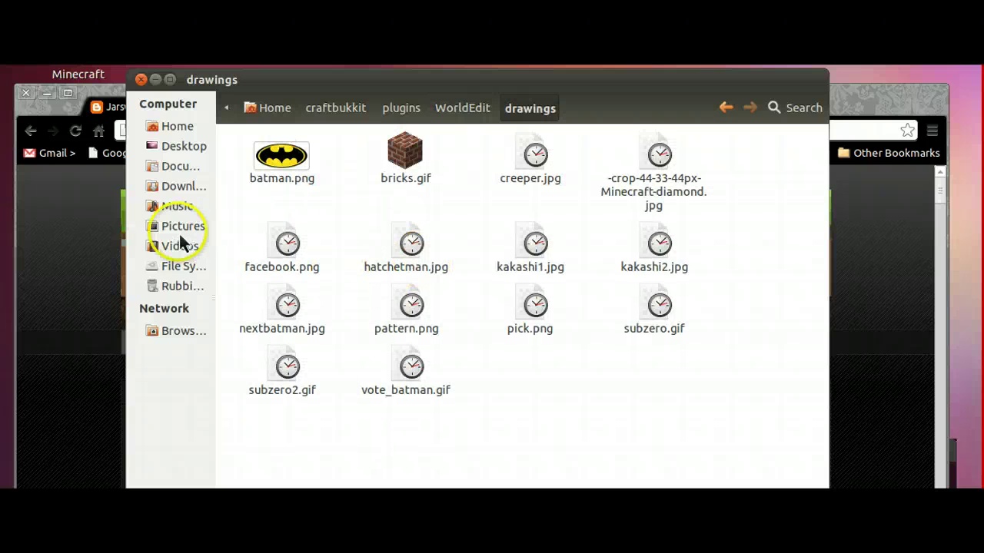
# Copy the steve.jpg image from the Downloads folder
pyautogui.click(174, 186)
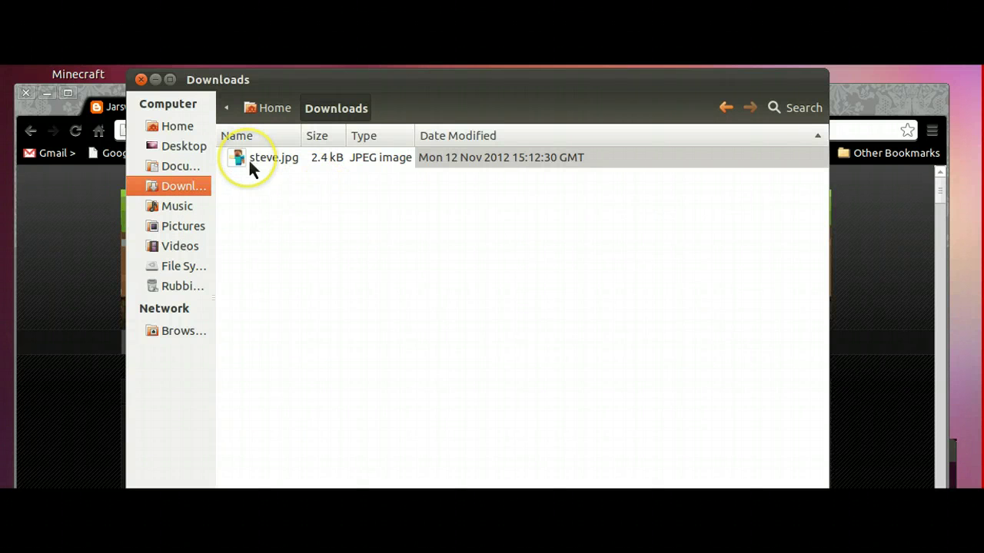
pyautogui.click(250, 159)
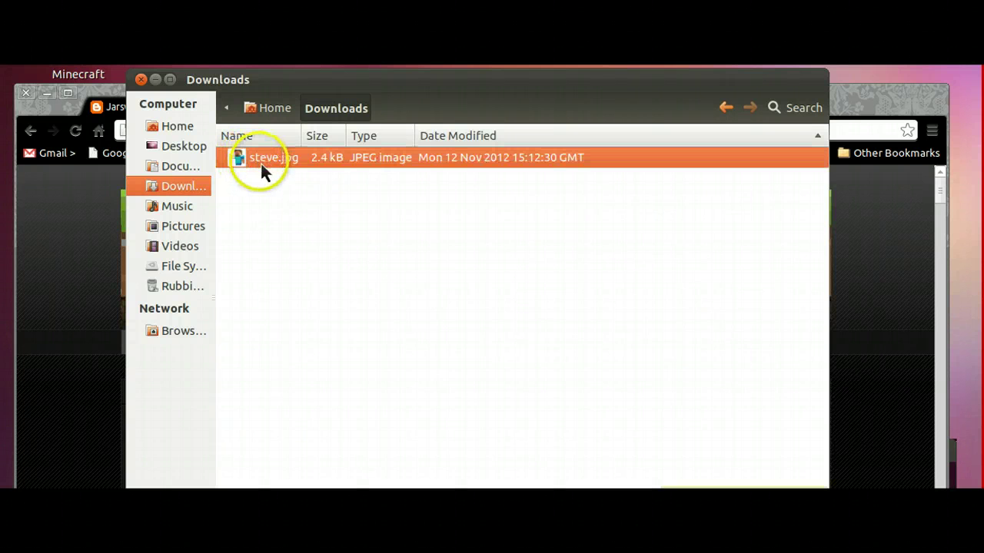
pyautogui.rightClick(261, 164)
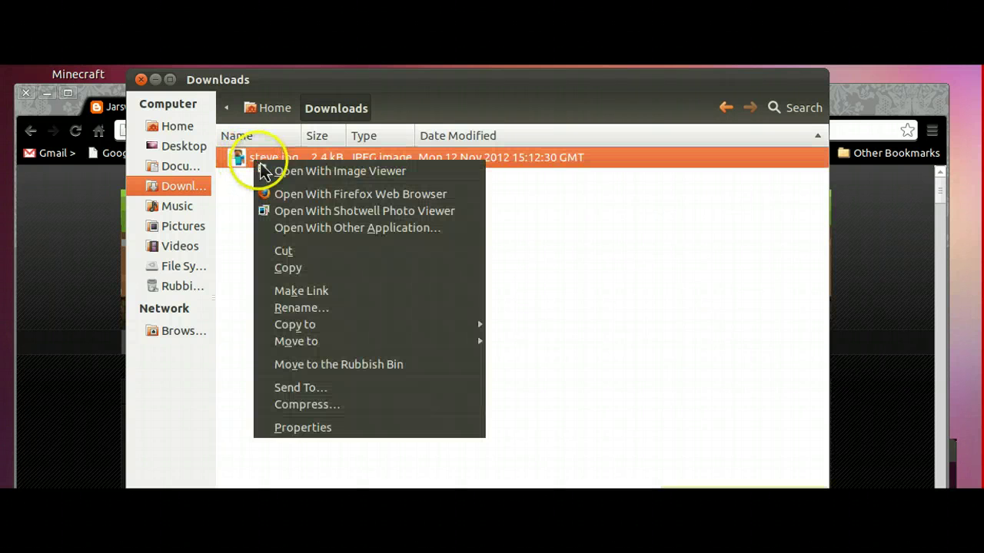
pyautogui.click(286, 268)
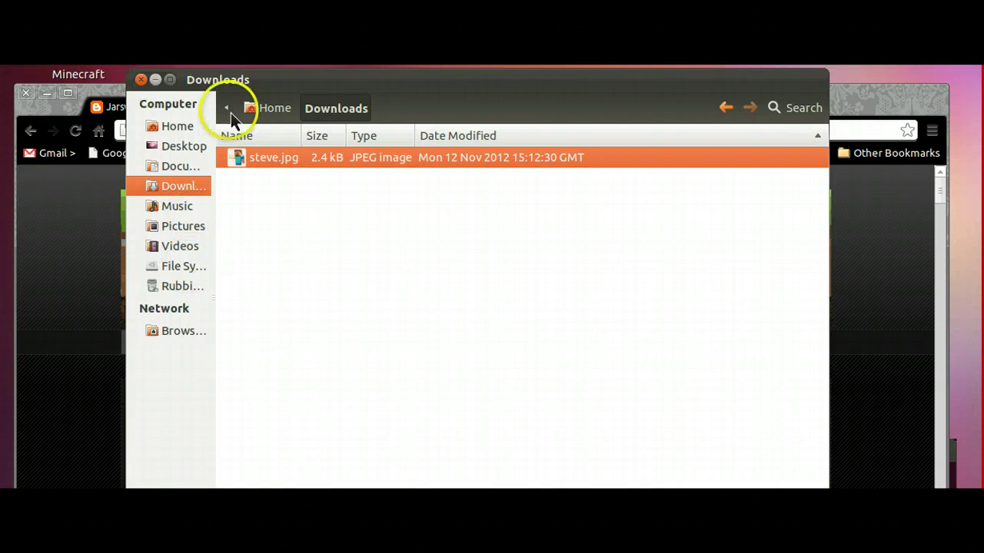
# Go from Home to craftbukkit/plugins/WorldEdit/drawings and paste the copied steve.jpg image there
pyautogui.click(227, 108)
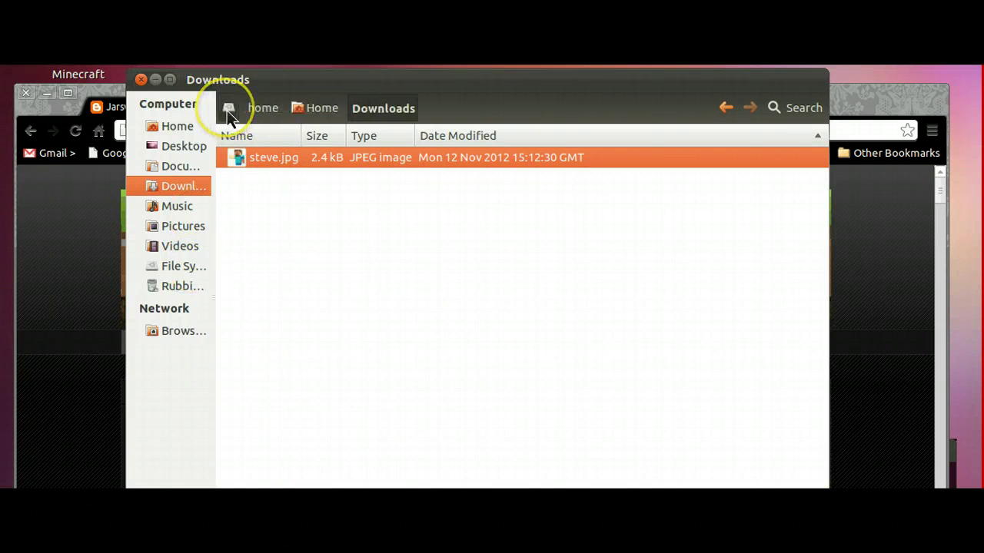
pyautogui.click(181, 127)
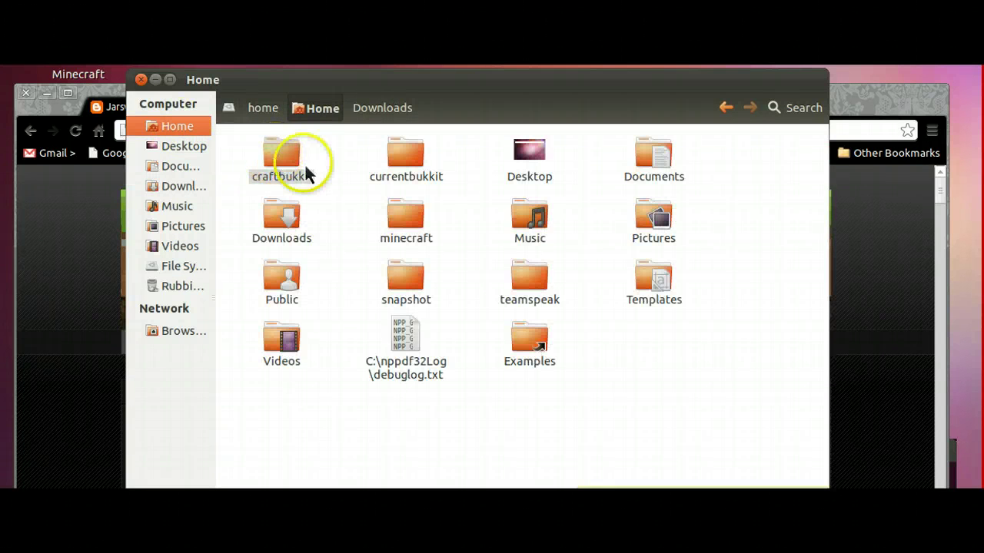
pyautogui.doubleClick(281, 155)
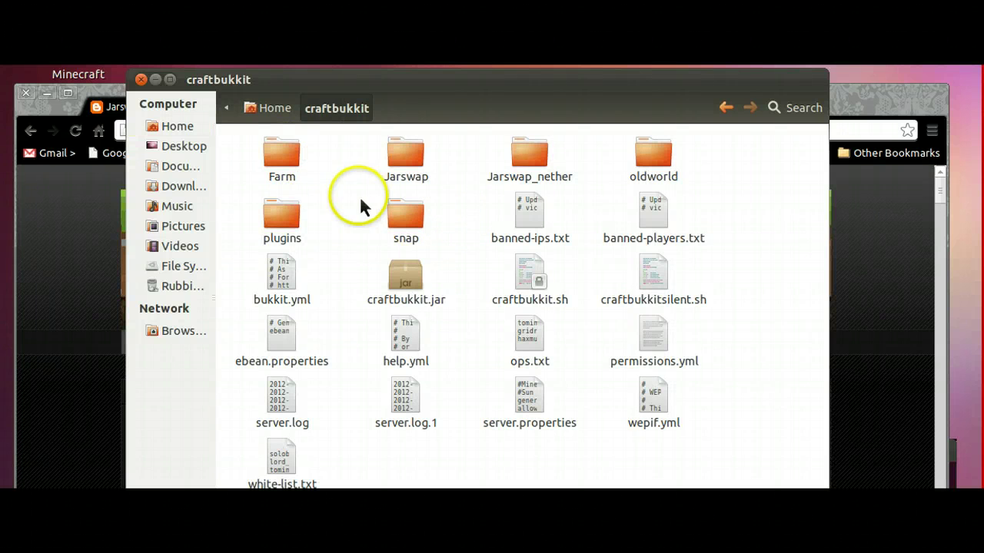
pyautogui.doubleClick(290, 222)
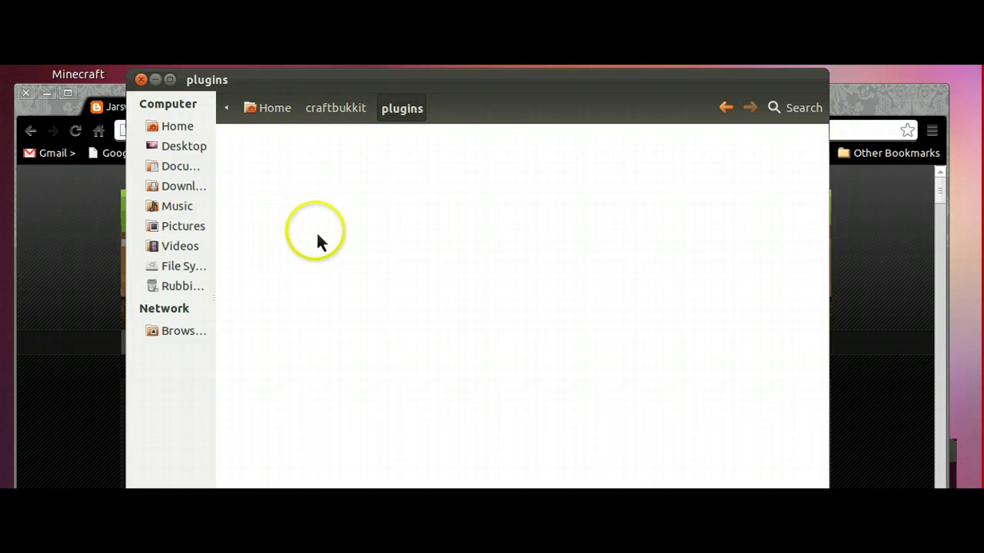
pyautogui.doubleClick(282, 161)
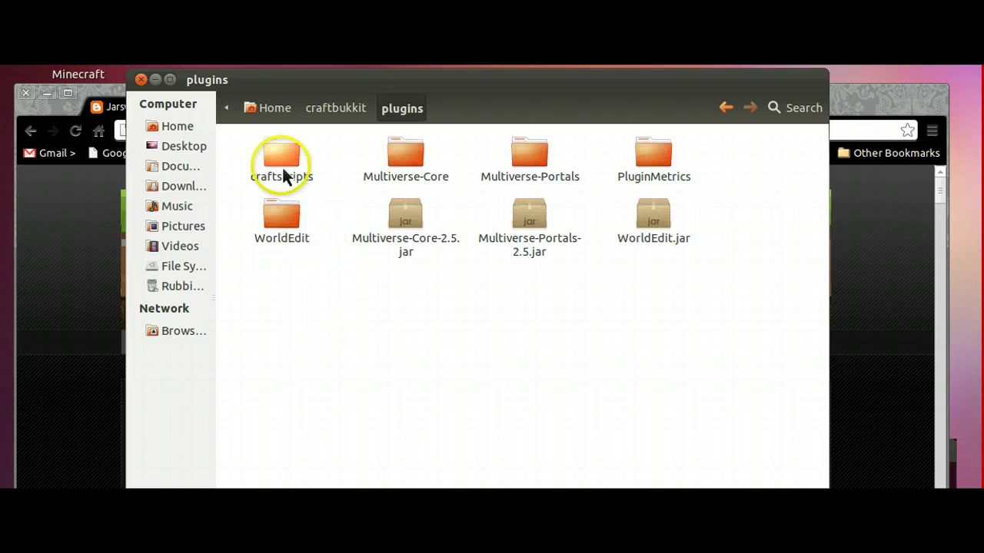
pyautogui.click(401, 111)
pyautogui.doubleClick(284, 225)
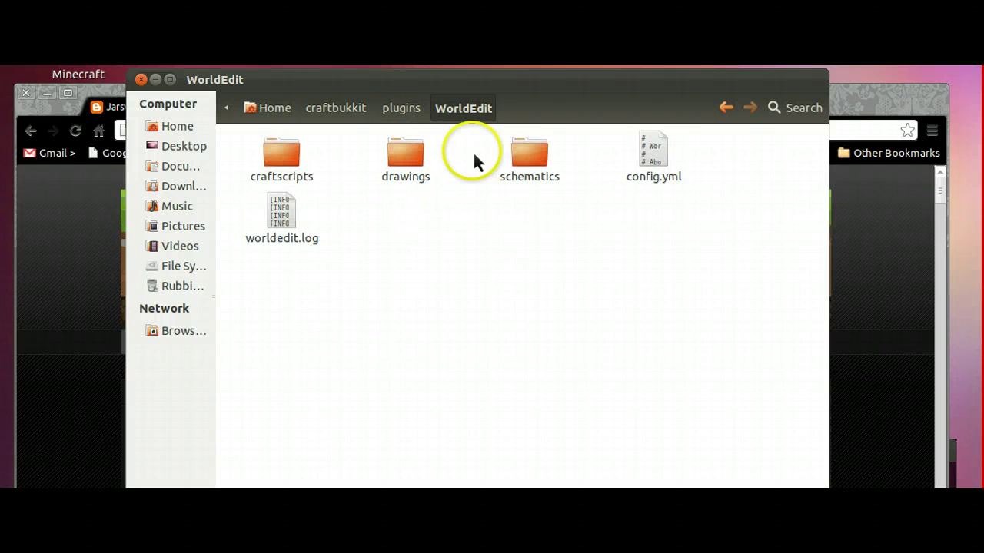
pyautogui.doubleClick(397, 162)
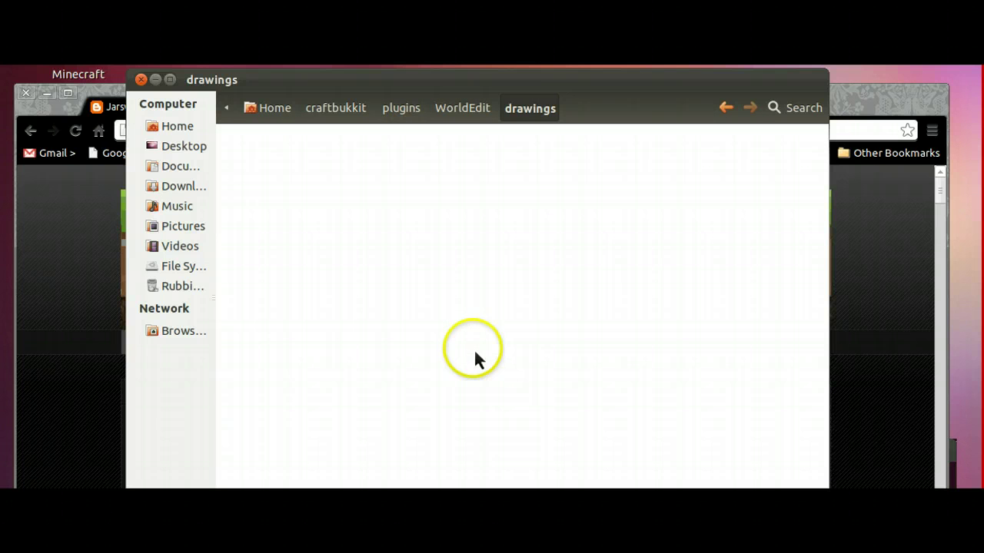
pyautogui.rightClick(553, 401)
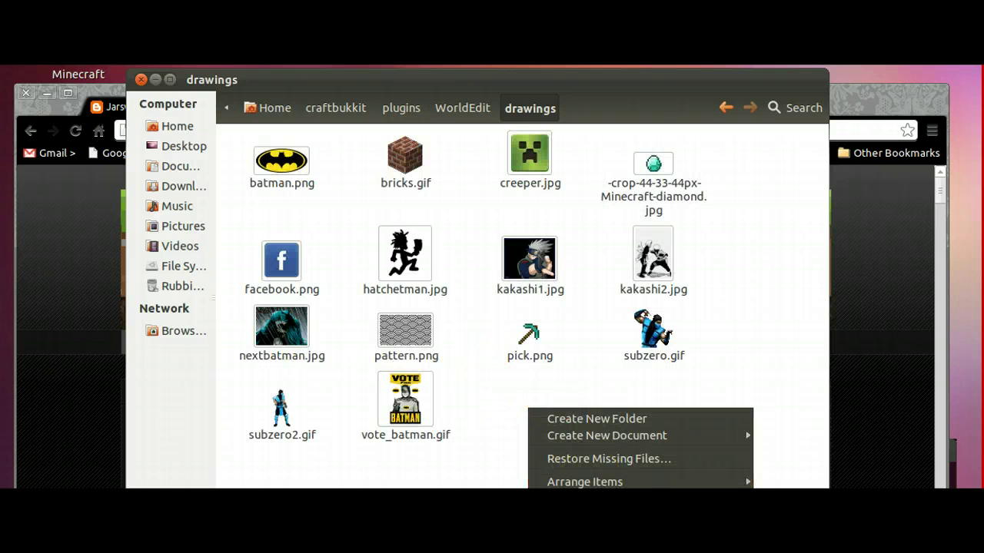
pyautogui.click(572, 504)
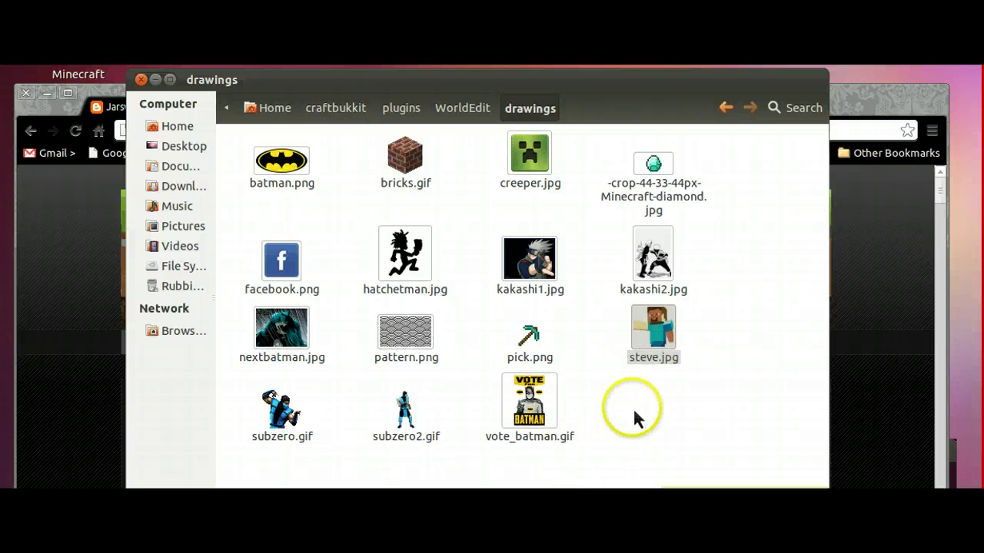
# Delete batman.png, creeper.jpg, hatchetman.jpg, kakashi1.jpg, kakashi2.jpg, nextbatman.jpg and pattern.png from the drawings folder
pyautogui.click(413, 350)
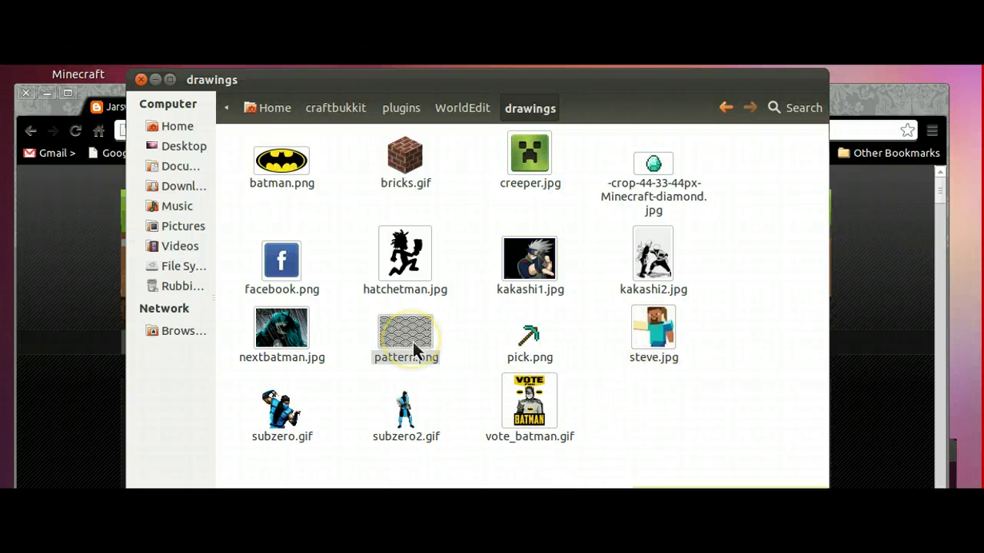
pyautogui.keyDown('ctrl'); pyautogui.click(254, 334); pyautogui.keyUp('ctrl')
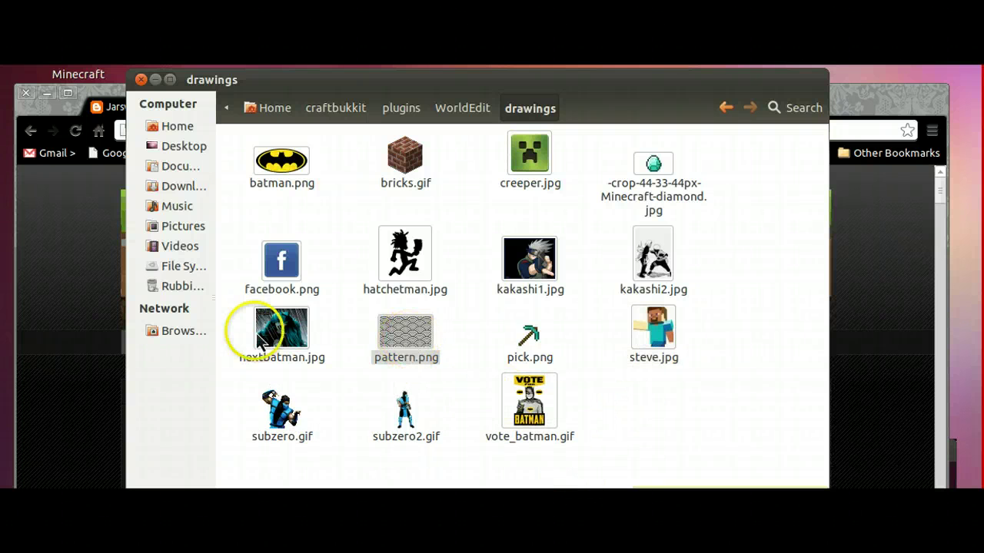
pyautogui.keyDown('ctrl'); pyautogui.click(388, 265); pyautogui.keyUp('ctrl')
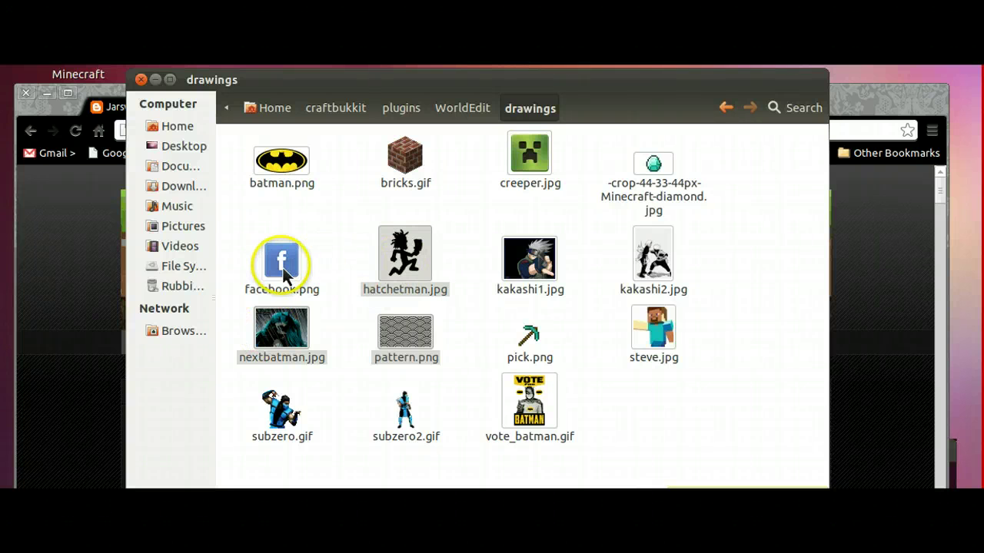
pyautogui.keyDown('ctrl'); pyautogui.click(281, 182); pyautogui.keyUp('ctrl')
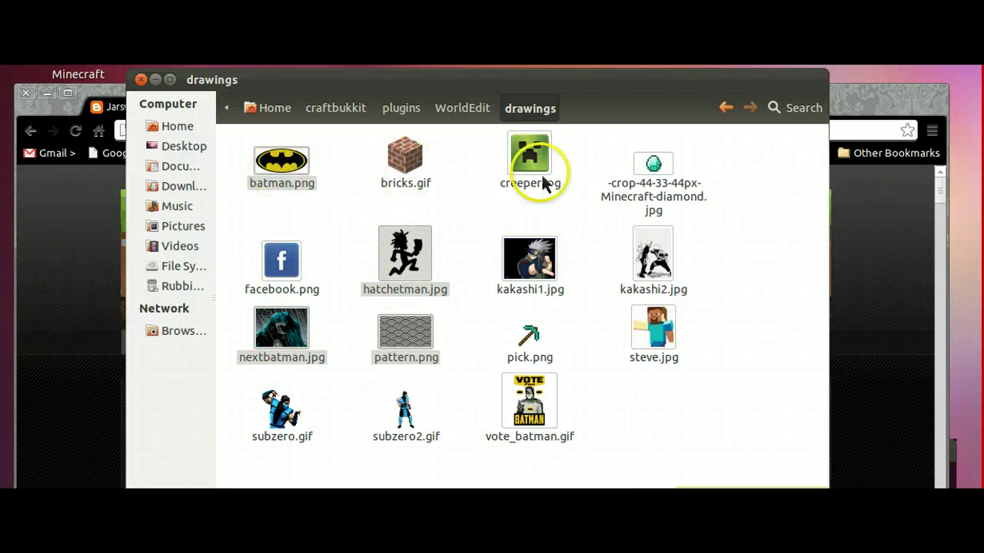
pyautogui.keyDown('ctrl'); pyautogui.click(542, 169); pyautogui.keyUp('ctrl')
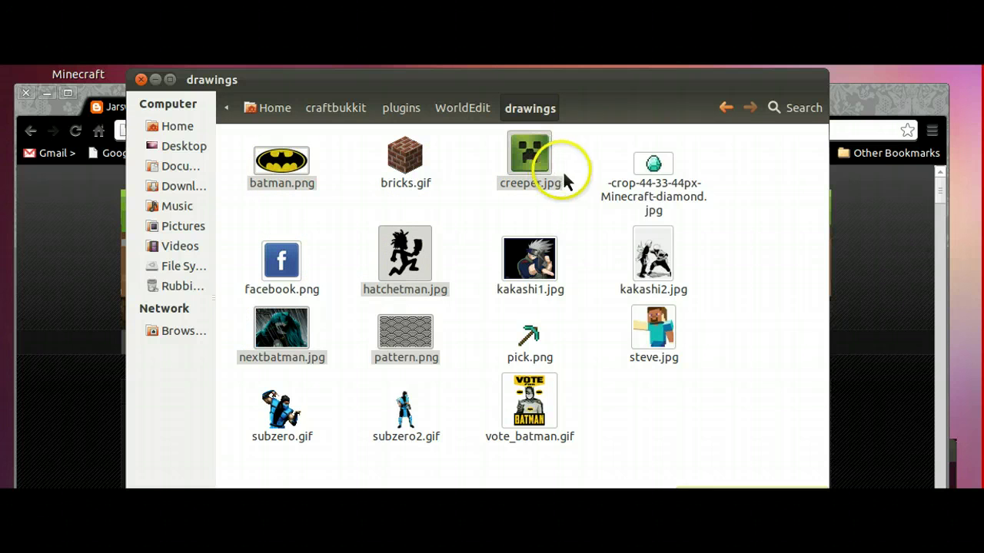
pyautogui.keyDown('ctrl'); pyautogui.click(659, 282); pyautogui.keyUp('ctrl')
pyautogui.keyDown('ctrl'); pyautogui.click(510, 260); pyautogui.keyUp('ctrl')
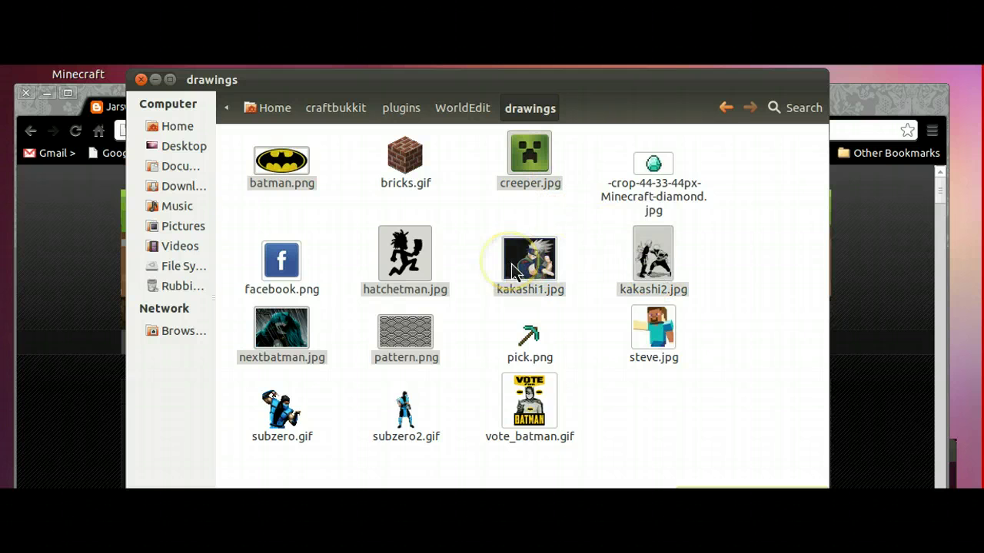
pyautogui.press('Delete')
pyautogui.click(513, 253)
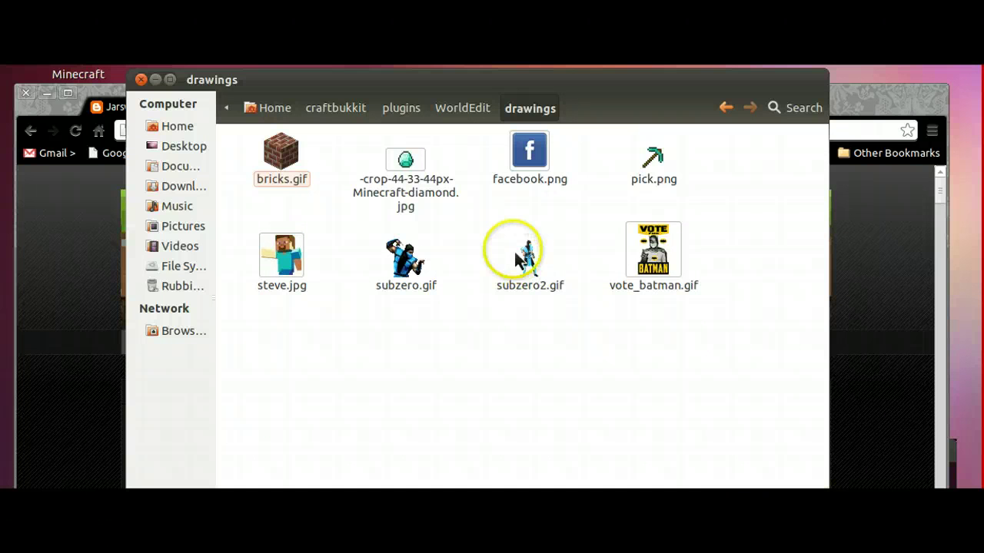
# Check the remaining images in the drawings folder, including steve.jpg, and return to the WorldEdit folder
pyautogui.click(508, 376)
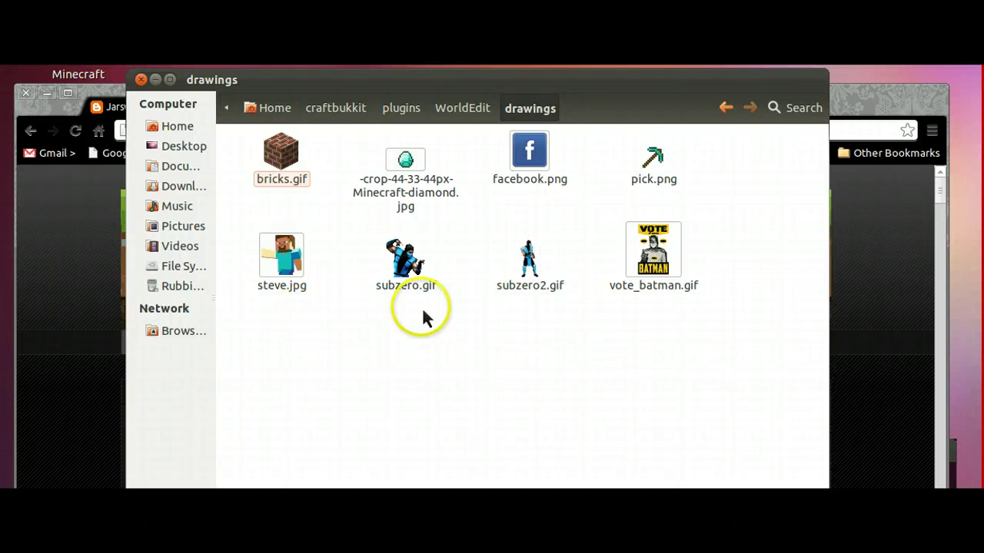
pyautogui.click(469, 332)
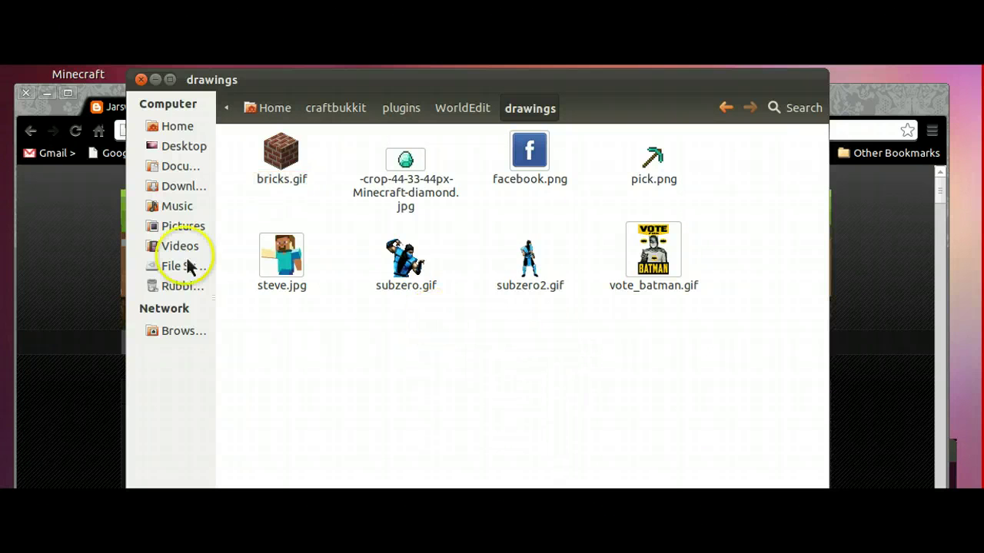
pyautogui.click(281, 278)
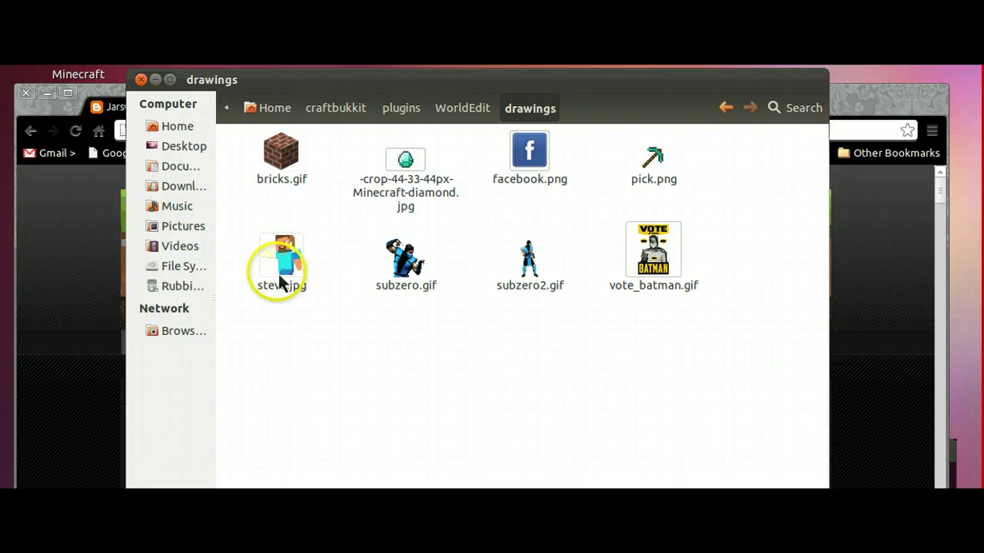
pyautogui.click(323, 312)
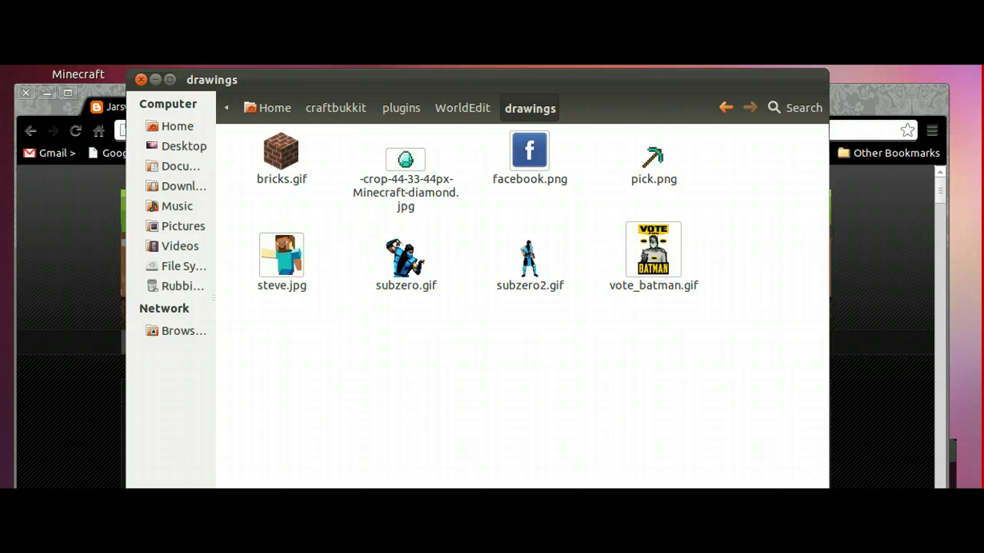
pyautogui.click(462, 110)
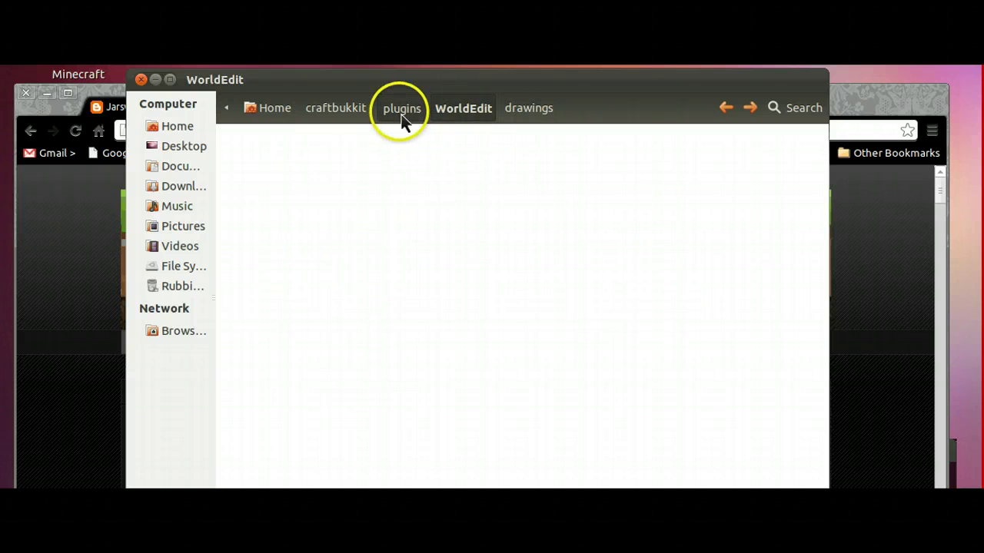
# Go back up to the craftbukkit folder, look over its files and close the file manager window
pyautogui.click(401, 110)
pyautogui.click(341, 115)
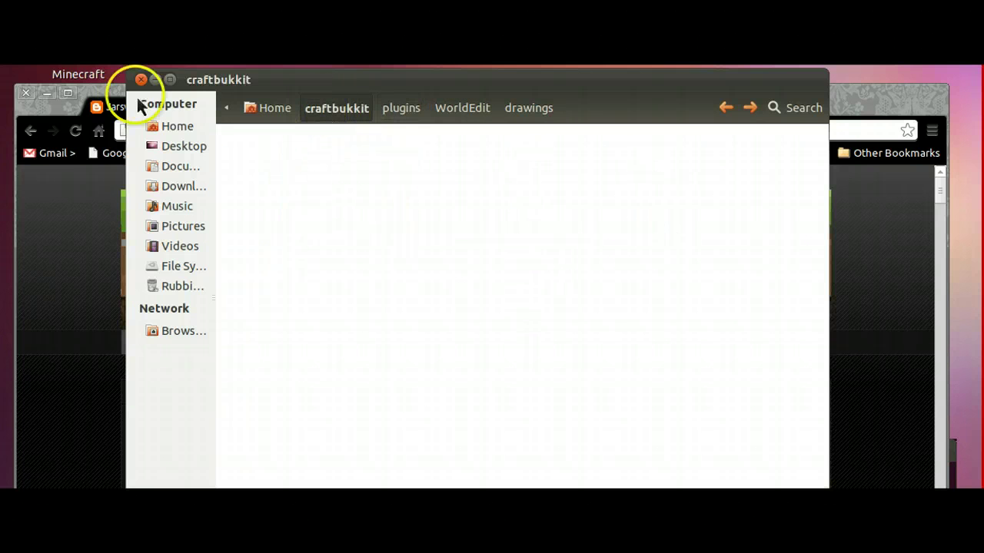
pyautogui.moveTo(493, 282); pyautogui.dragTo(308, 200)
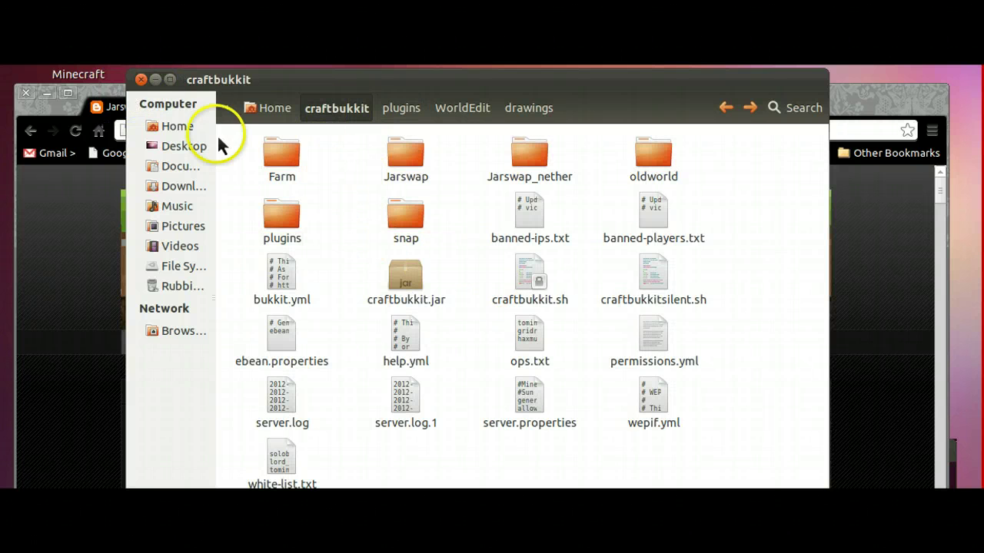
pyautogui.click(141, 80)
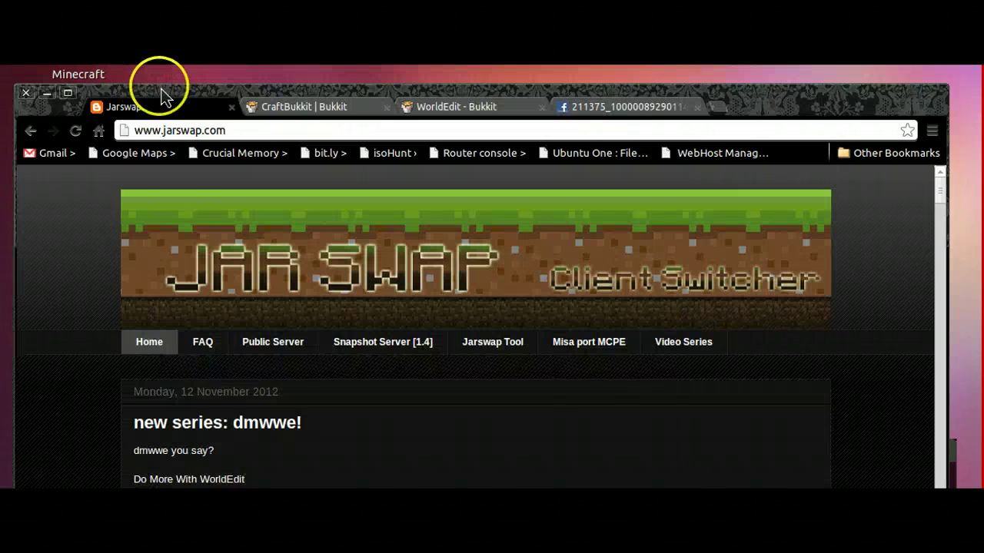
# Open a terminal window and change into the craftbukkit directory
pyautogui.hotkey('ctrl', 'alt', 't')
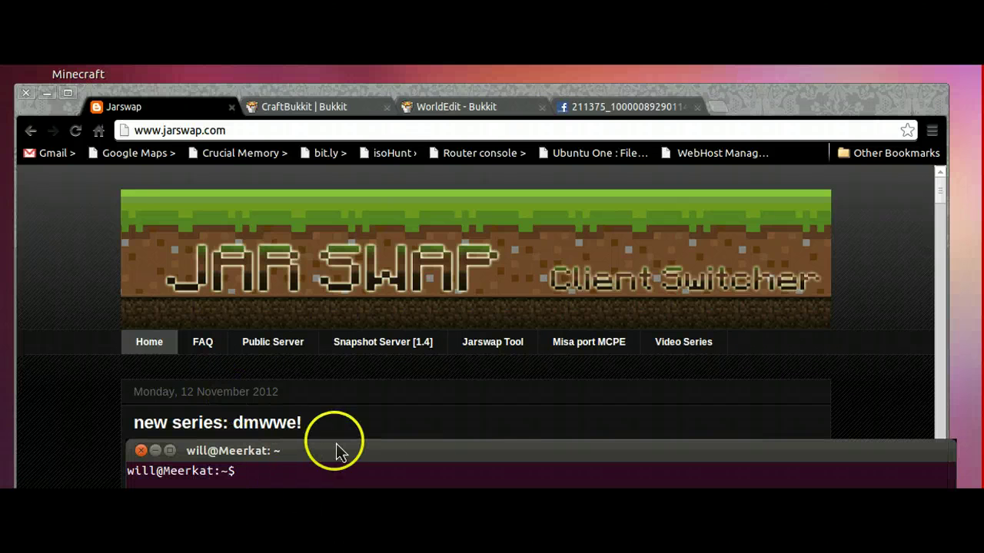
pyautogui.moveTo(351, 454); pyautogui.dragTo(366, 328)
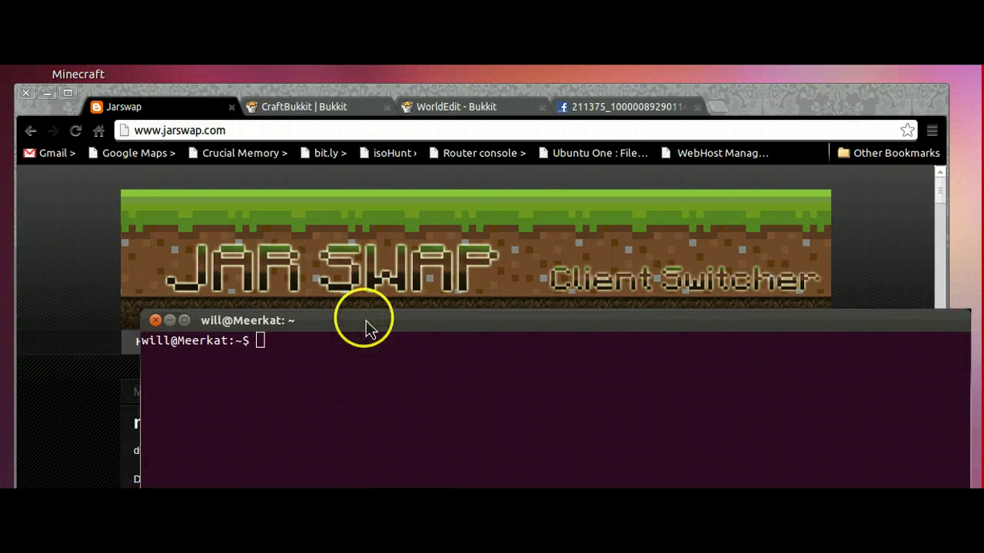
pyautogui.write('cd c')
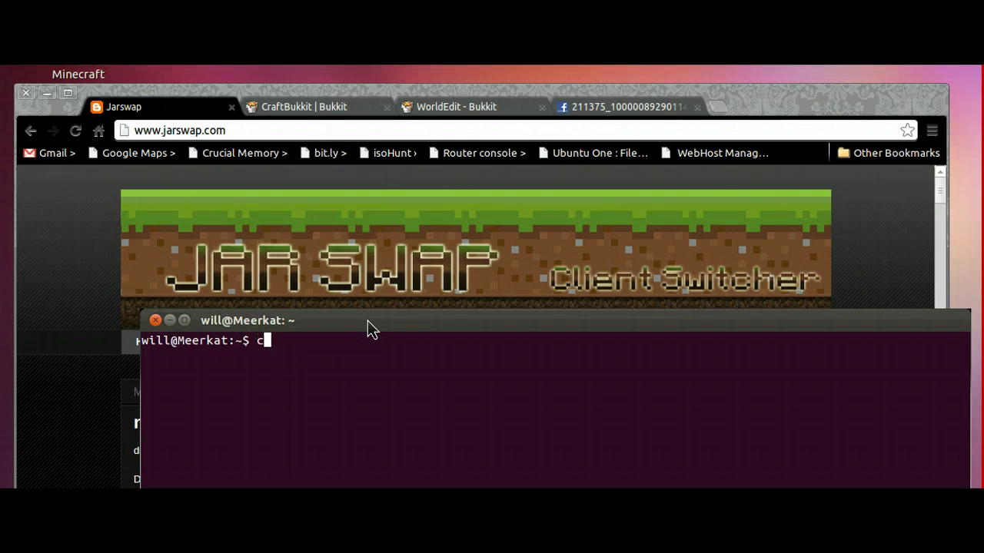
pyautogui.write('raftbu')
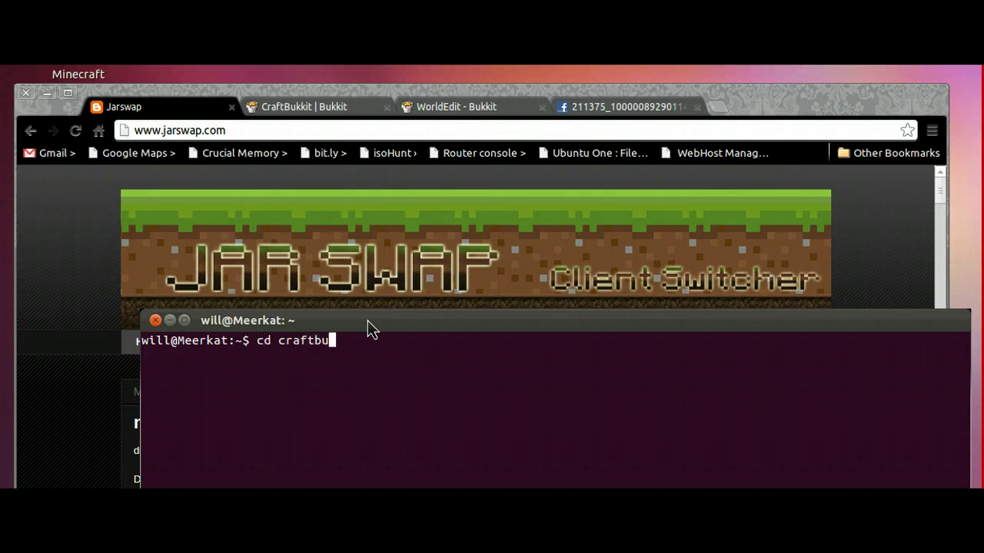
pyautogui.write('kkit')
pyautogui.press('Return')
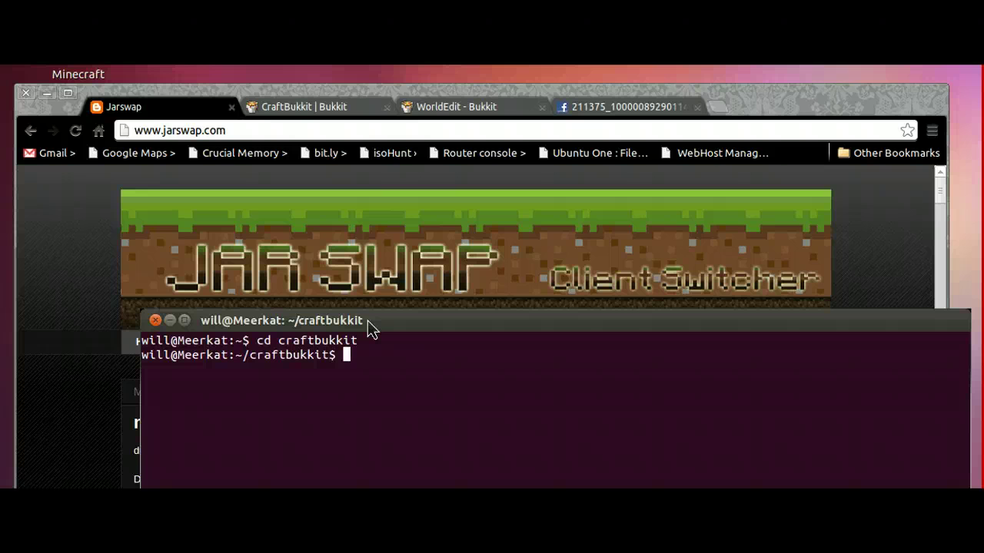
# List the files in the craftbukkit directory and start the server with ./craftbukkit.sh
pyautogui.write('ls')
pyautogui.press('Return')
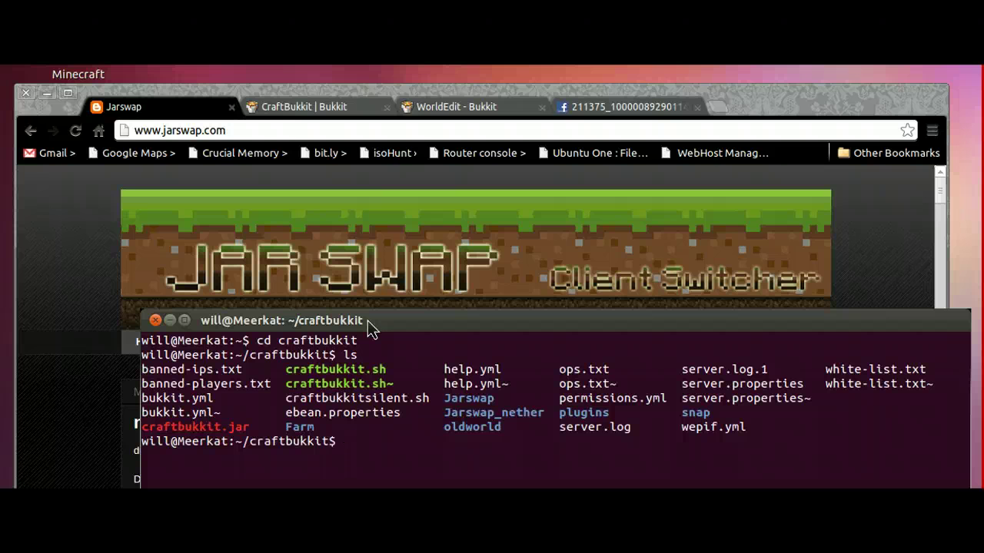
pyautogui.write('sudo apt-get update')
pyautogui.press('Up')
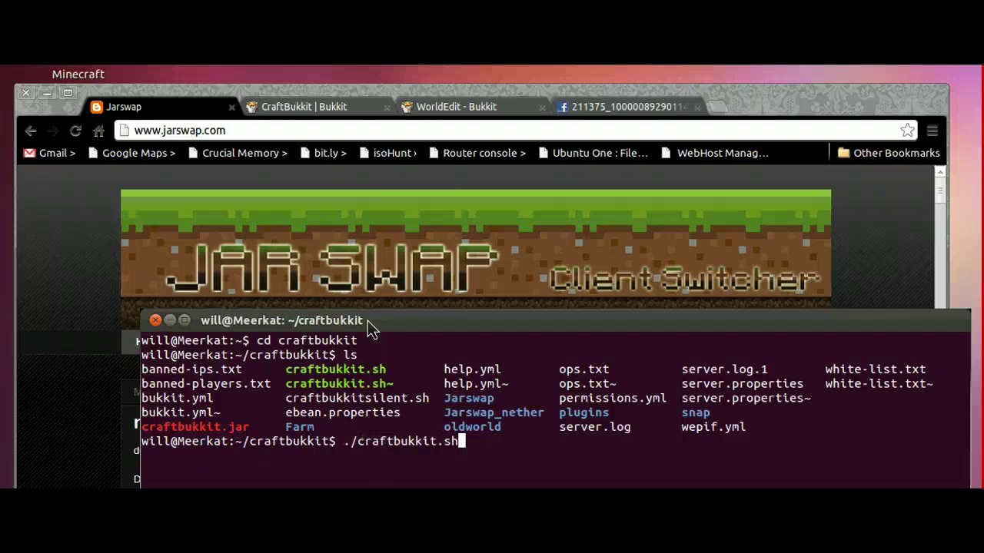
pyautogui.press('Up')
pyautogui.press('Down')
pyautogui.press('Return')
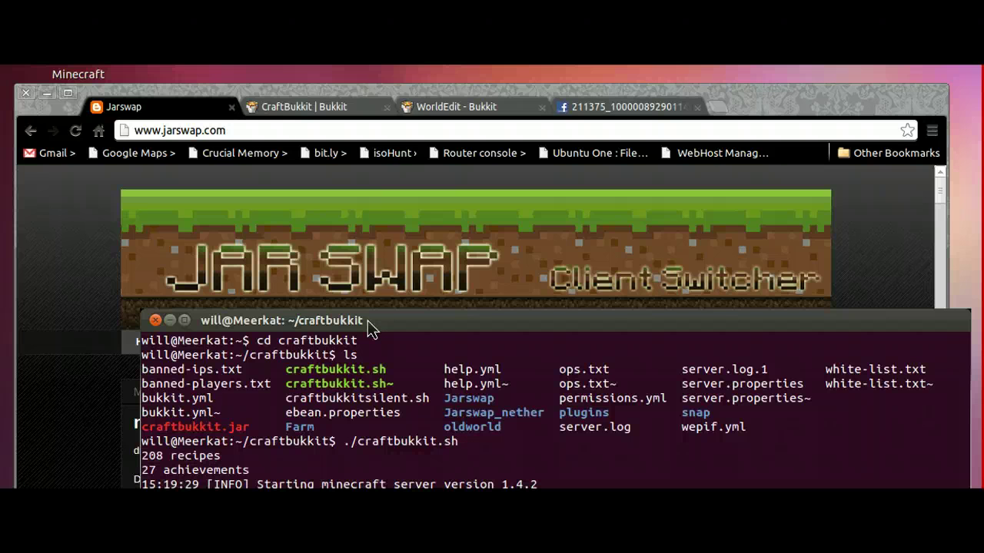
# Reposition the terminal window and examine the server startup log, including the port the server starts on
pyautogui.moveTo(367, 321); pyautogui.dragTo(450, 188)
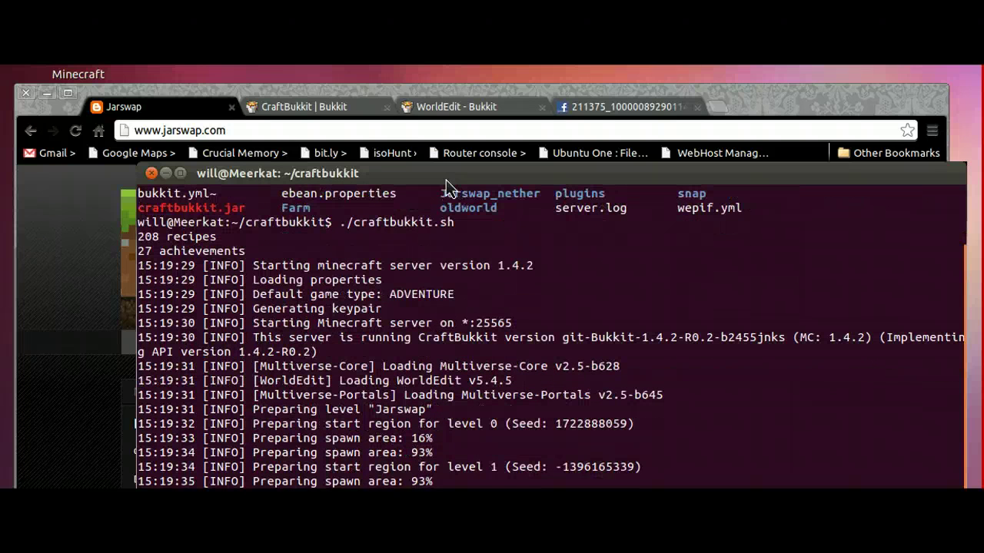
pyautogui.click(447, 178)
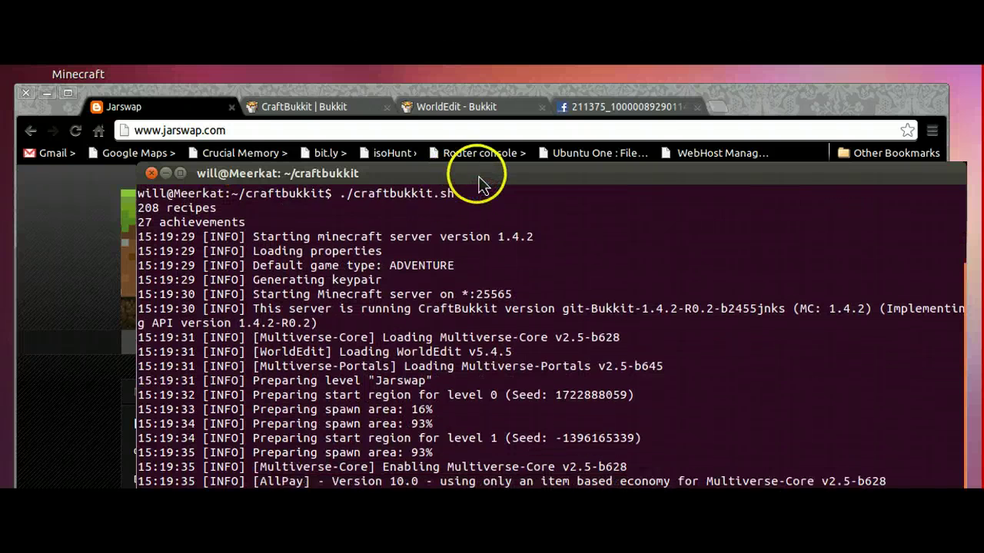
pyautogui.click(482, 184)
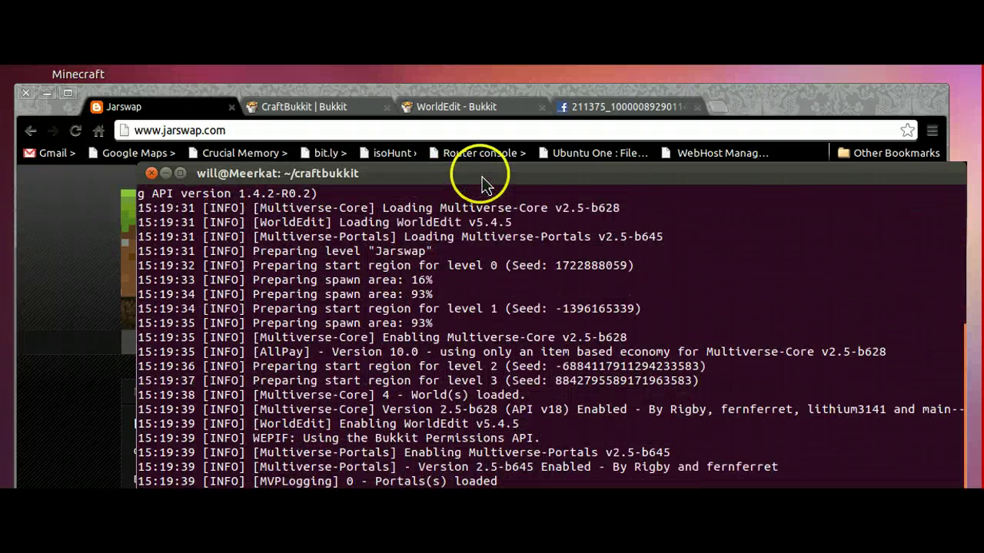
pyautogui.moveTo(483, 176); pyautogui.dragTo(483, 142)
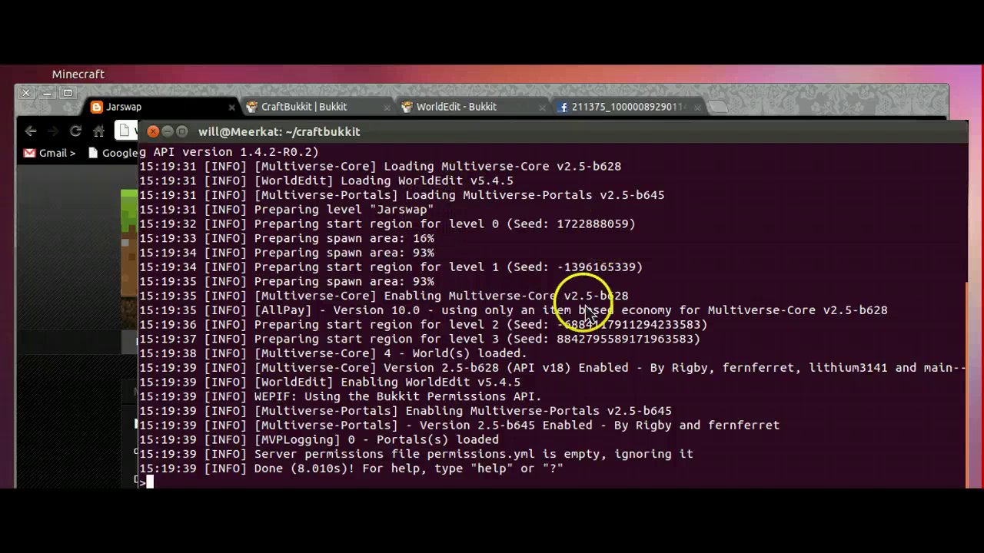
pyautogui.scroll(3, 588, 310)
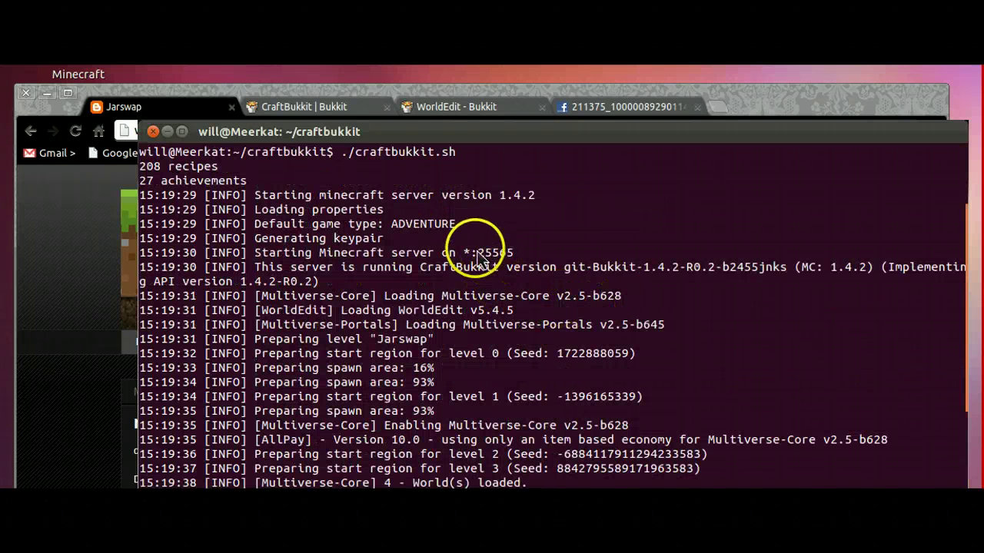
pyautogui.moveTo(478, 258); pyautogui.dragTo(513, 253)
pyautogui.click(535, 261)
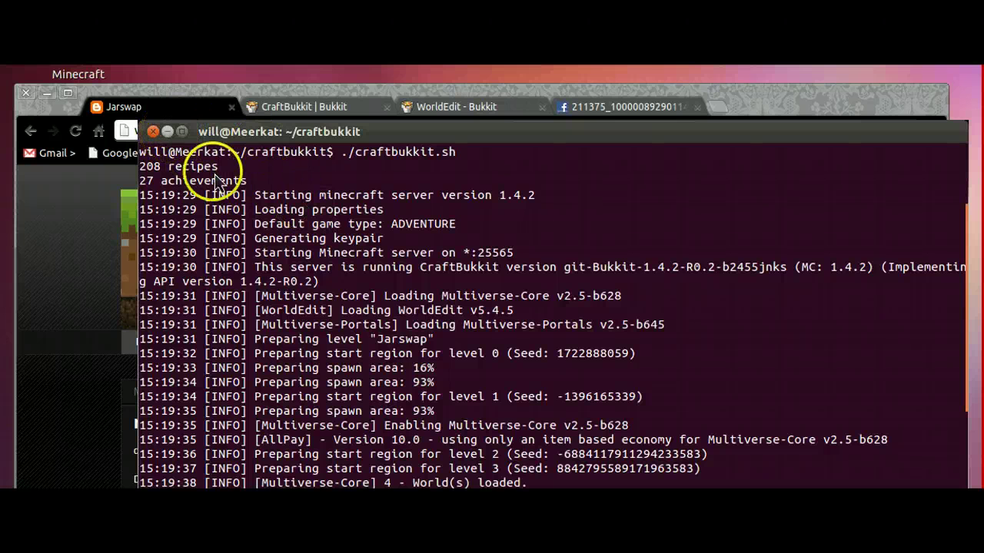
# Open a second terminal tab in the craftbukkit directory and minimize the terminal window
pyautogui.rightClick(338, 196)
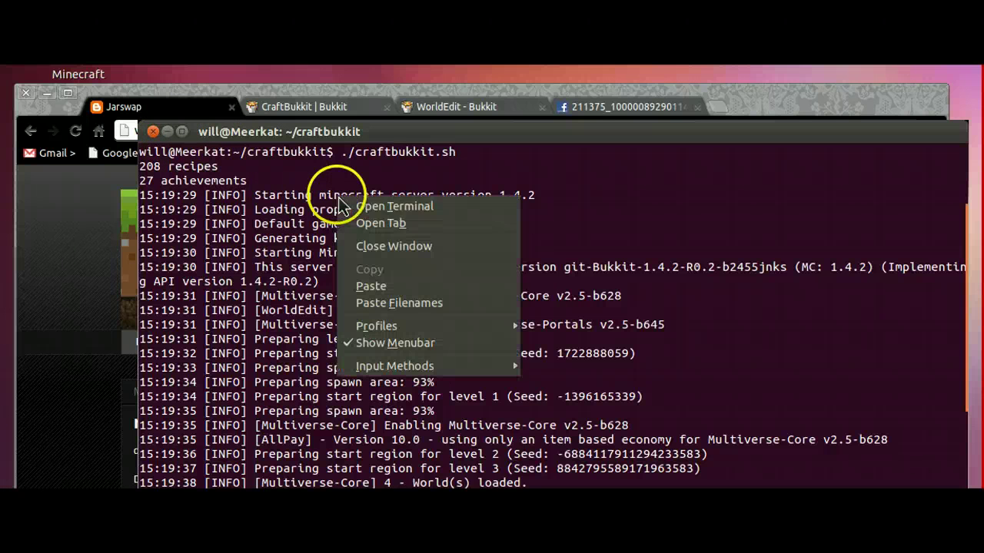
pyautogui.click(380, 224)
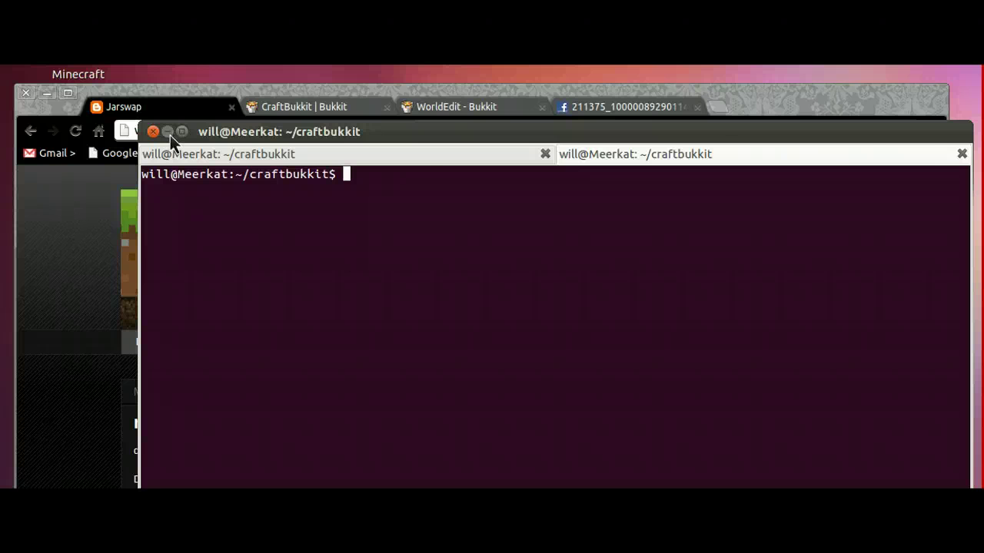
pyautogui.click(170, 135)
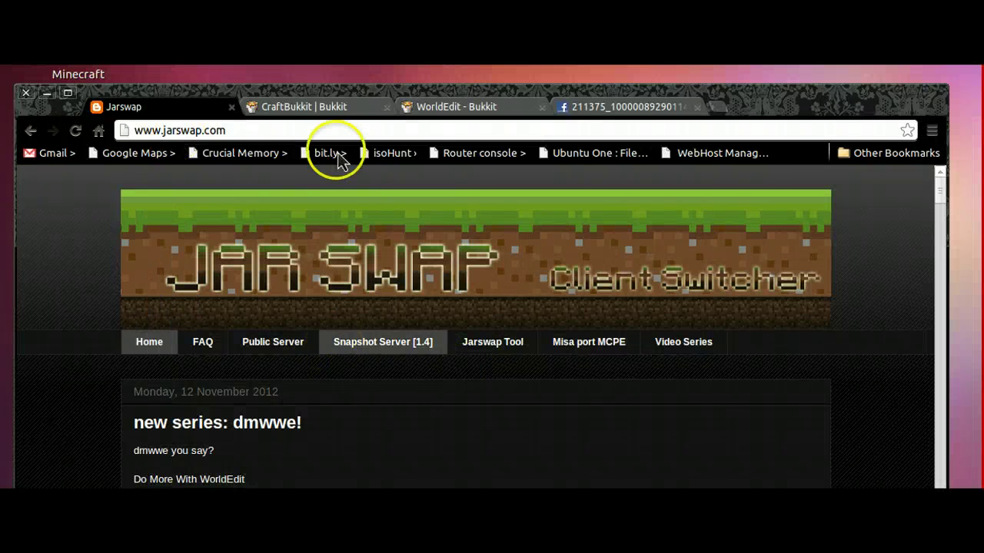
# Load the router's page at 192.168.0.1 in a new Chrome tab
pyautogui.click(720, 109)
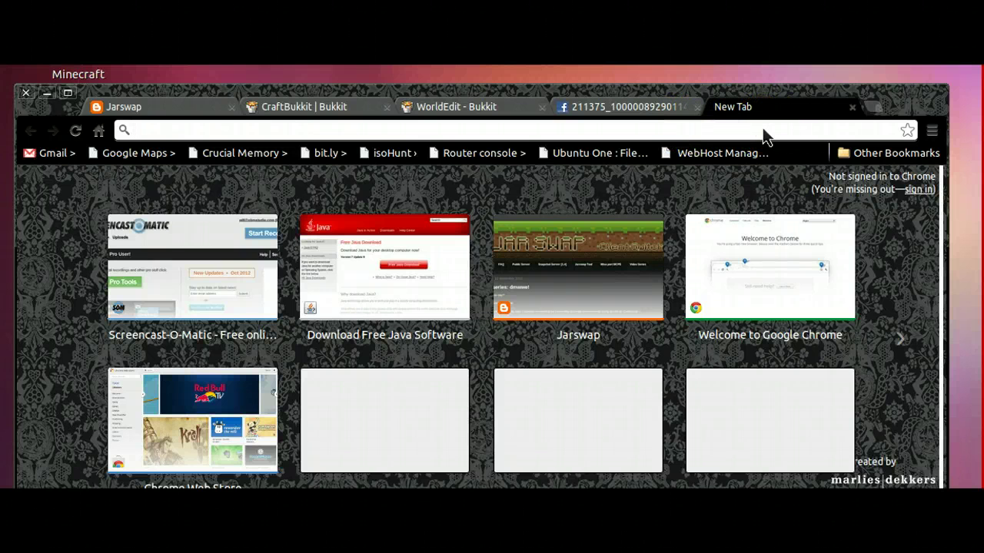
pyautogui.write('192.168.0.1')
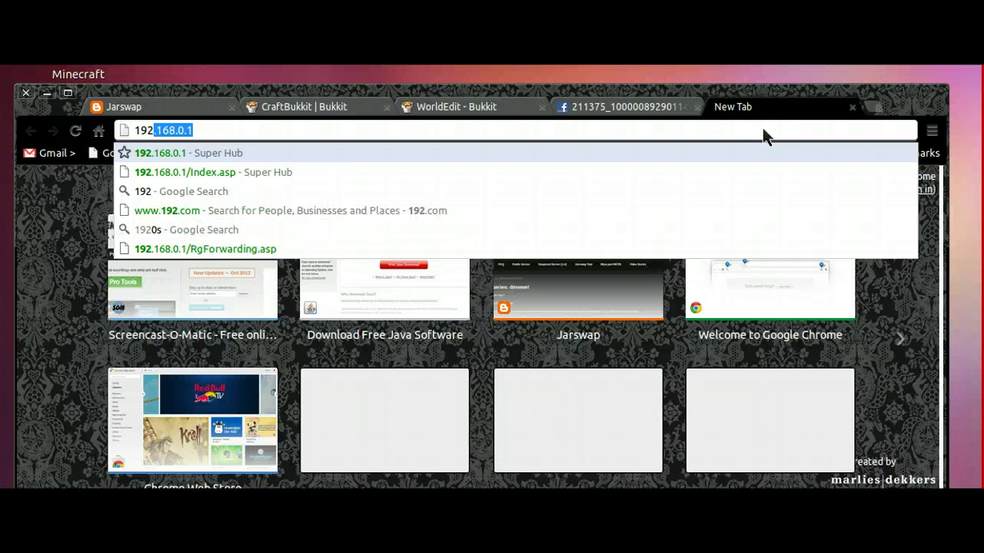
pyautogui.press('Right')
pyautogui.press('Return')
pyautogui.click(751, 343)
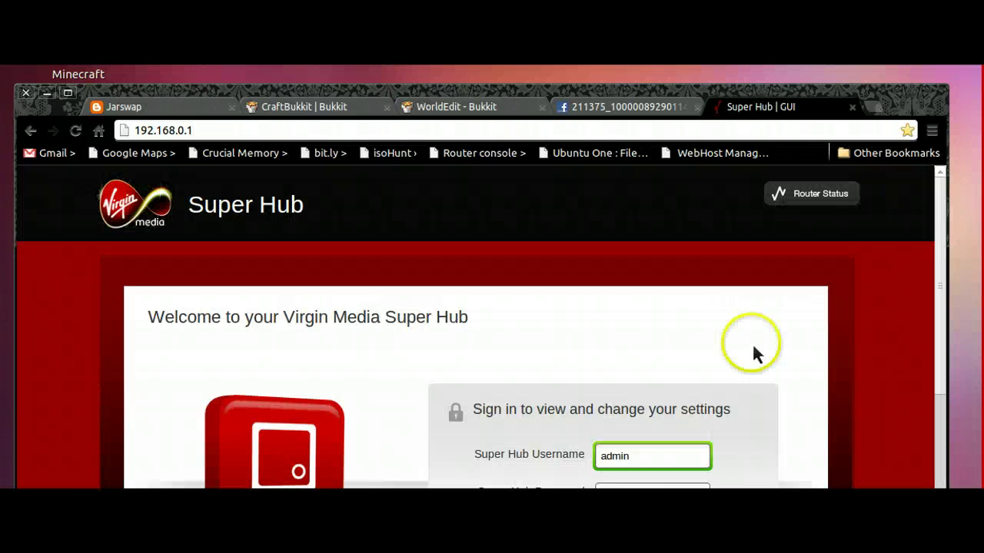
# Sign in to the Super Hub with the prefilled username and password
pyautogui.scroll(-2, 772, 440)
pyautogui.click(687, 447)
pyautogui.scroll(-1, 676, 431)
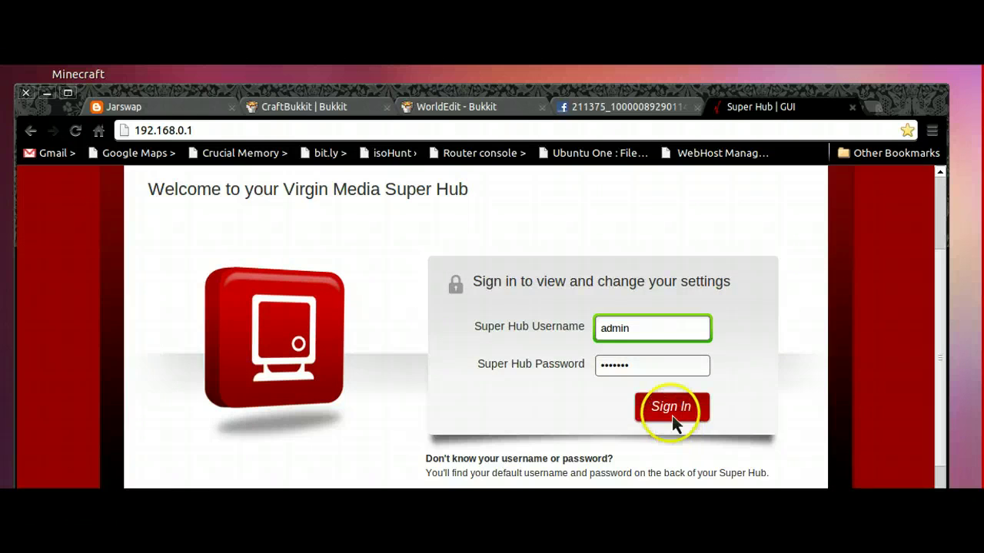
pyautogui.click(672, 416)
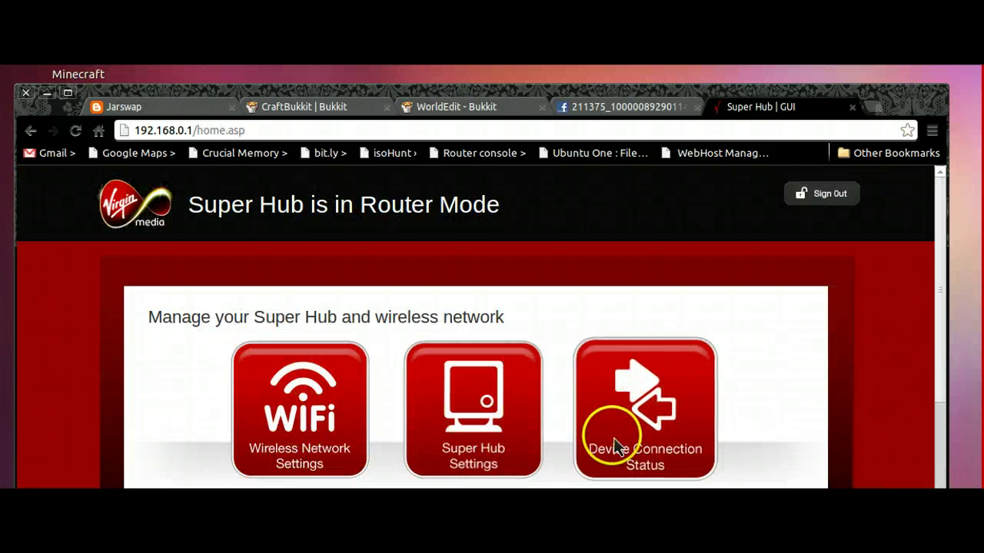
# Open the Port Forwarding page from the Security section of the router's advanced settings
pyautogui.scroll(-3, 735, 403)
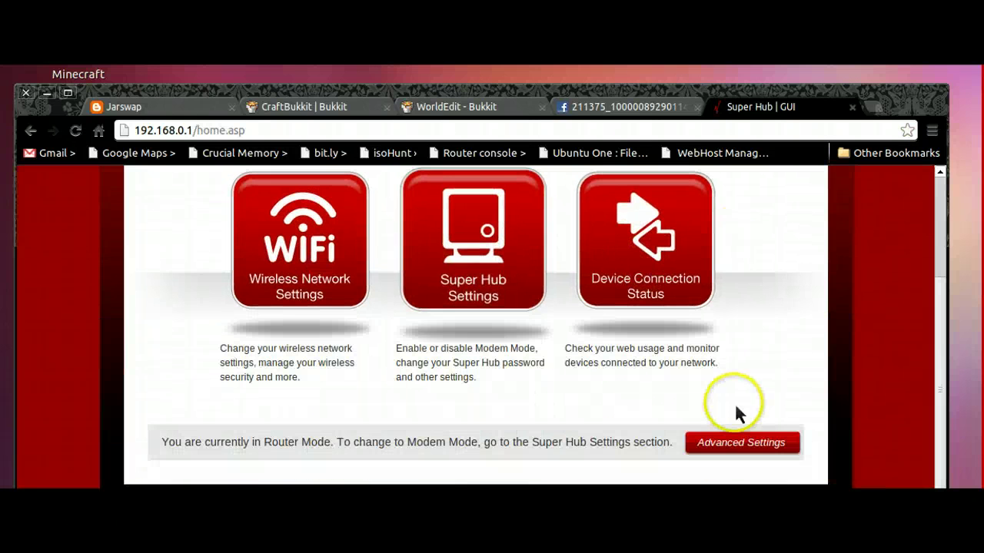
pyautogui.click(712, 443)
pyautogui.scroll(-2, 415, 351)
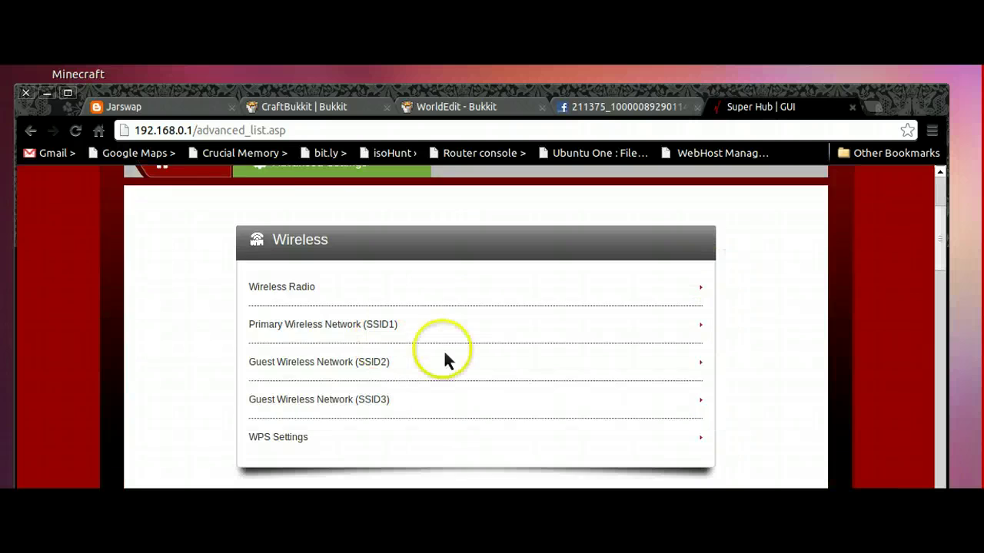
pyautogui.scroll(-5, 445, 354)
pyautogui.scroll(-2, 508, 357)
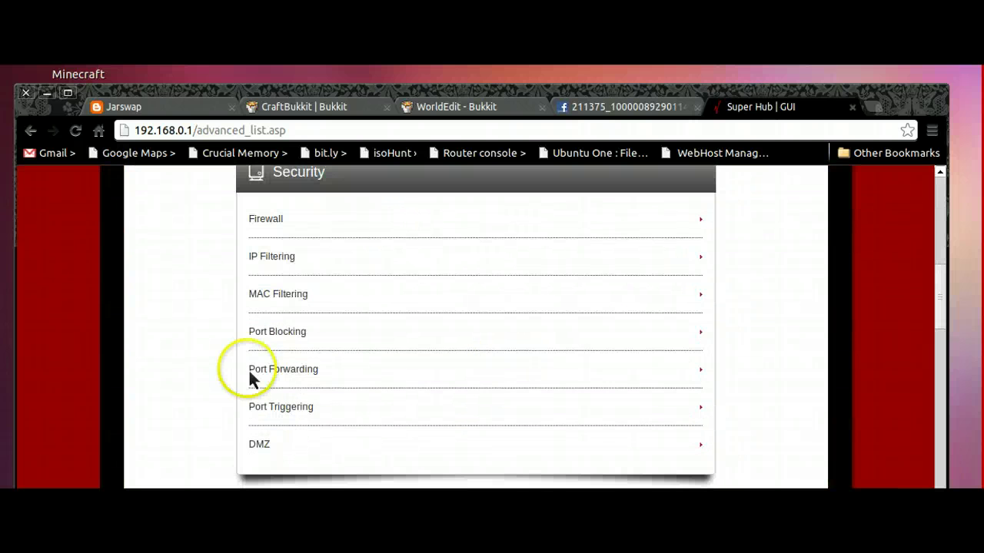
pyautogui.click(295, 373)
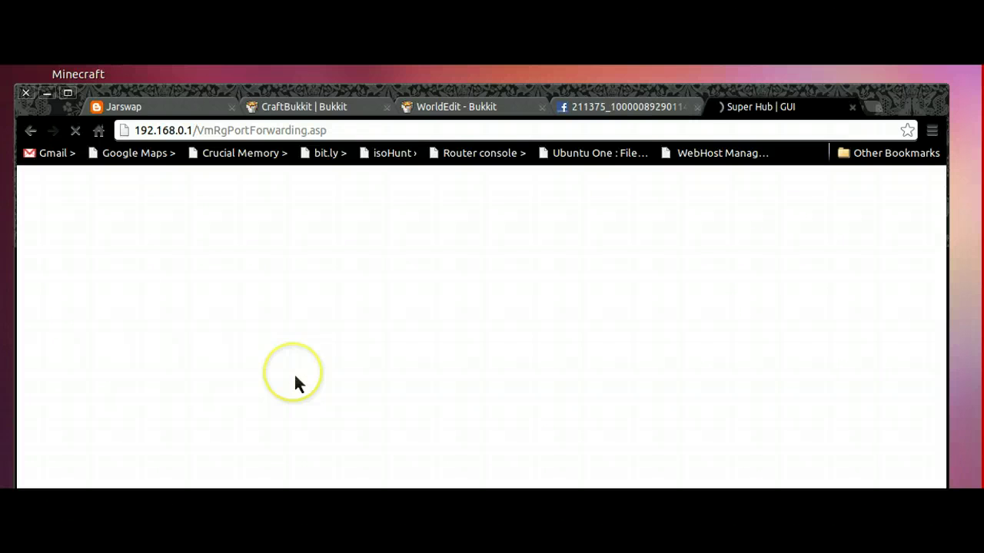
# Examine the port forwarding rules, including the mc rule for port 25565, and the fields for adding a rule
pyautogui.scroll(-8, 595, 381)
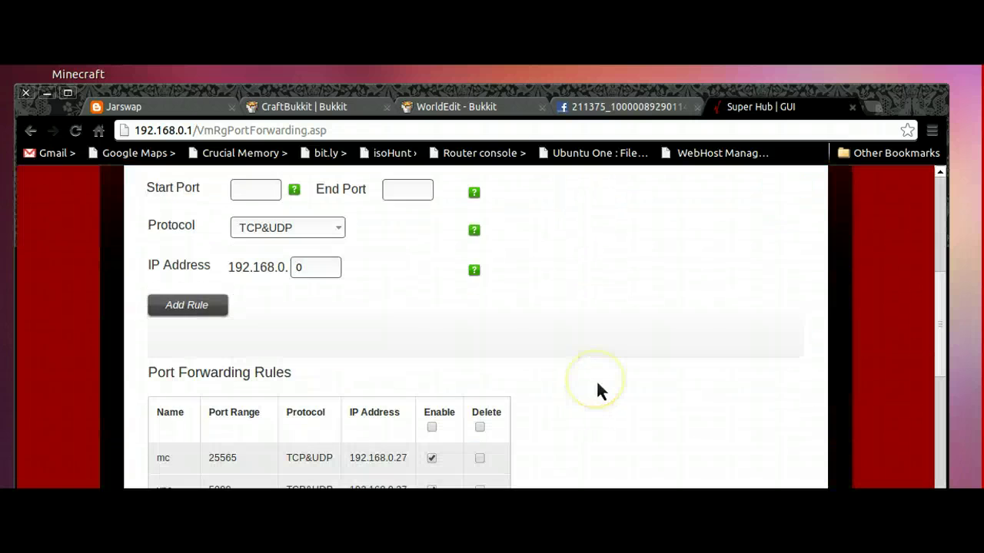
pyautogui.scroll(-4, 423, 362)
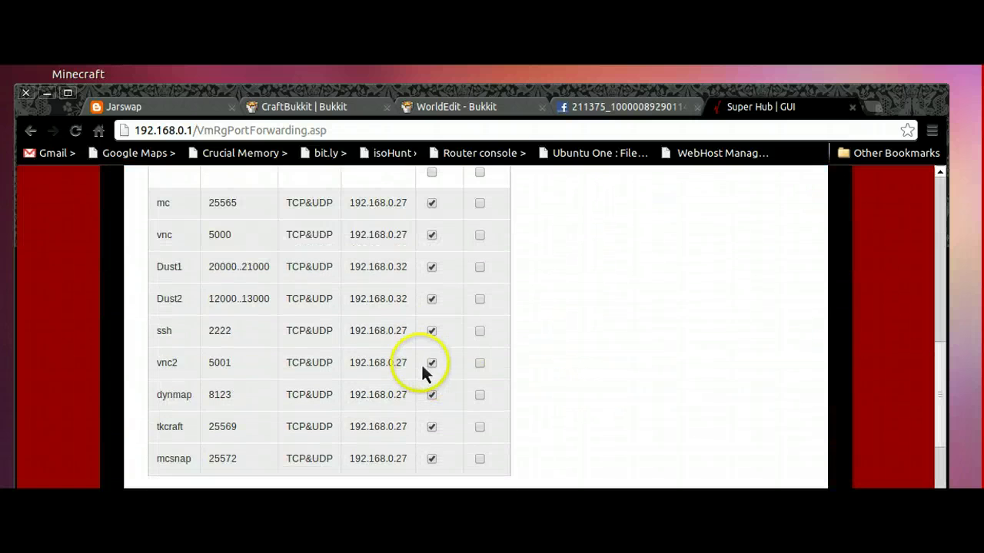
pyautogui.scroll(2, 246, 363)
pyautogui.scroll(1, 246, 363)
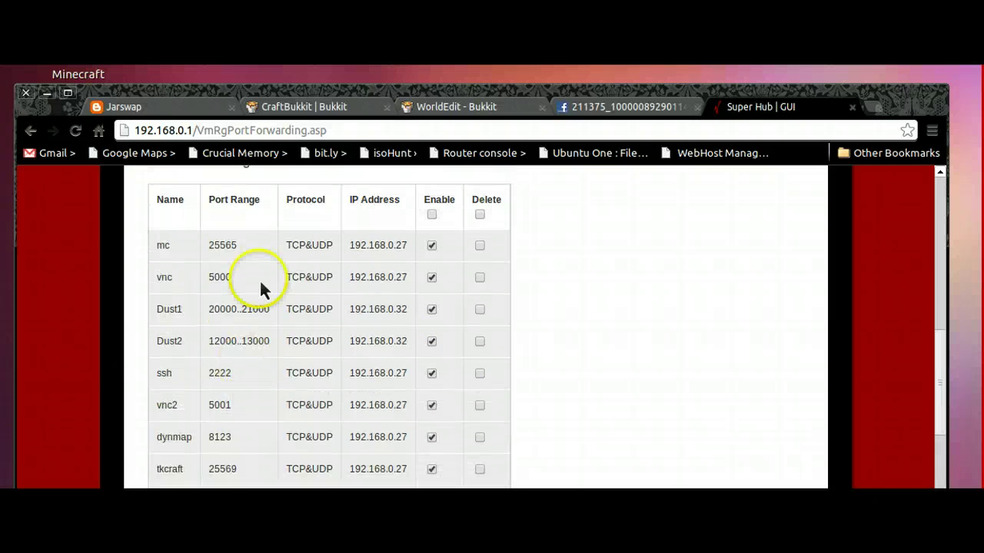
pyautogui.scroll(3, 307, 308)
pyautogui.scroll(2, 570, 373)
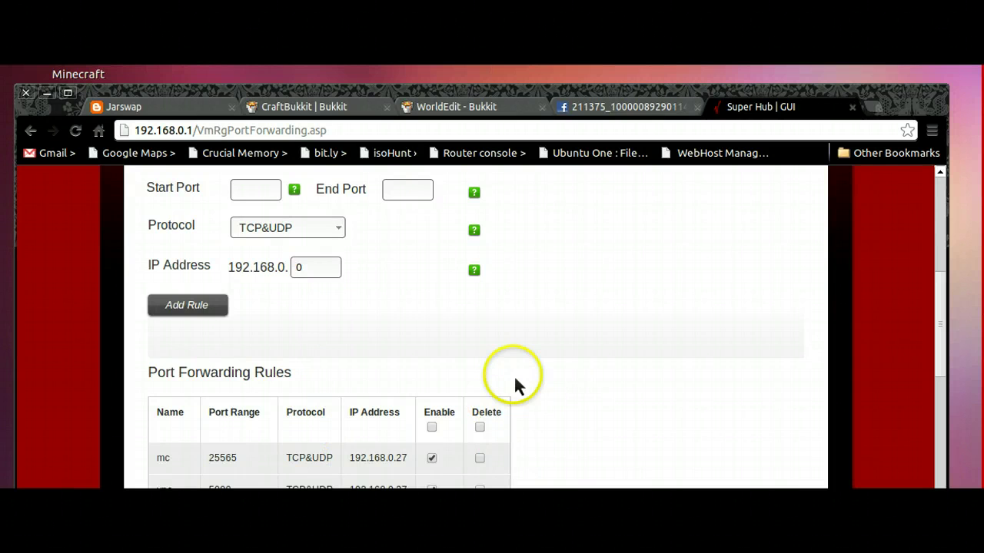
pyautogui.scroll(8, 580, 419)
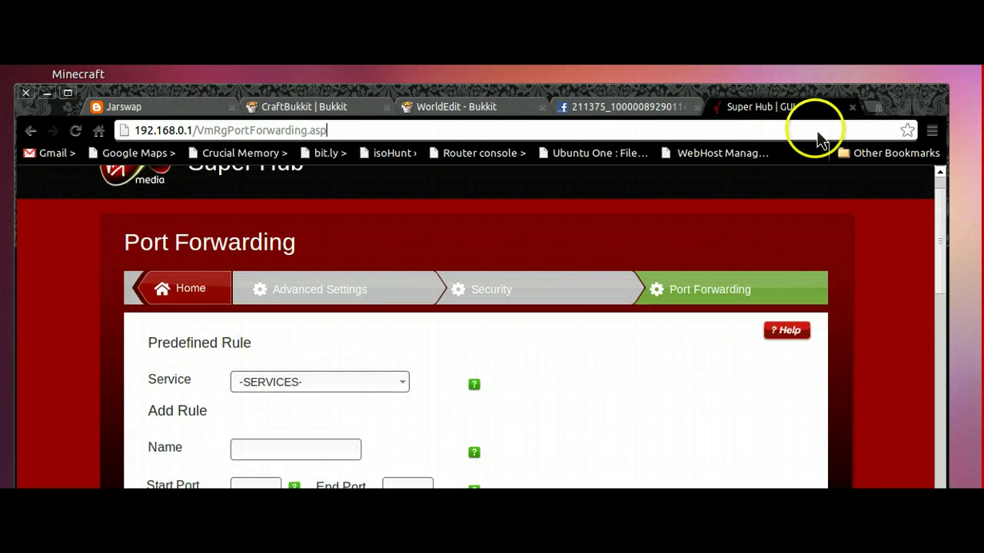
pyautogui.hotkey('ctrl', 'l')
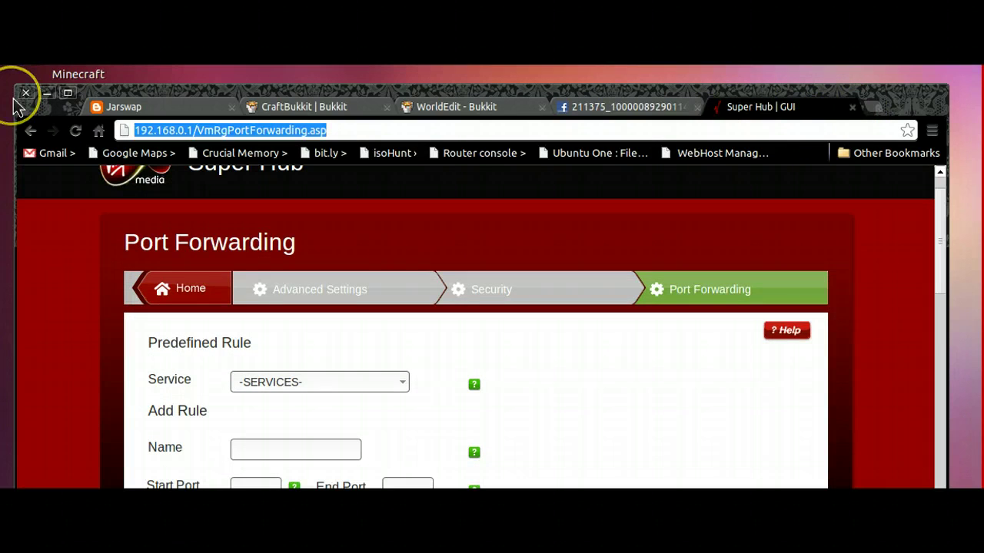
pyautogui.write('what')
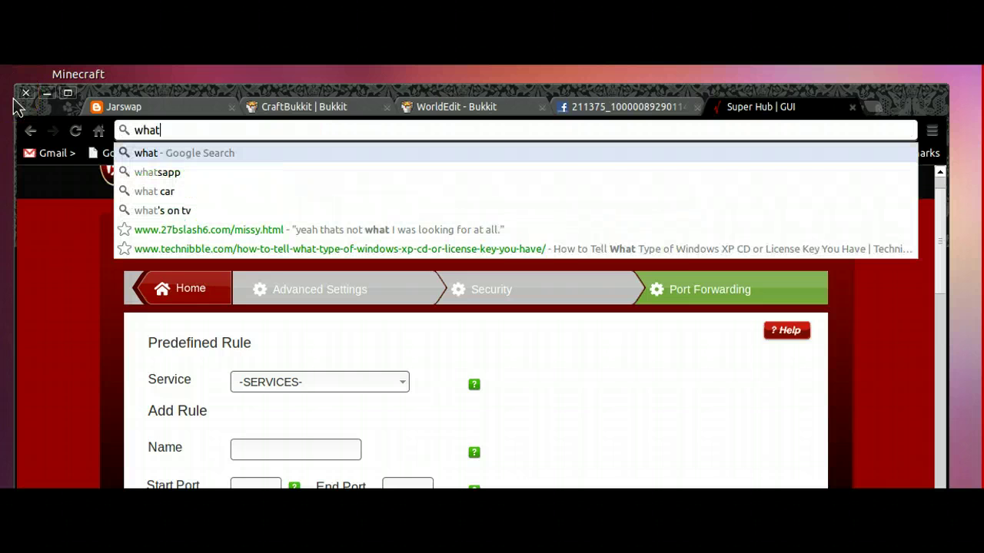
pyautogui.write('ismyip')
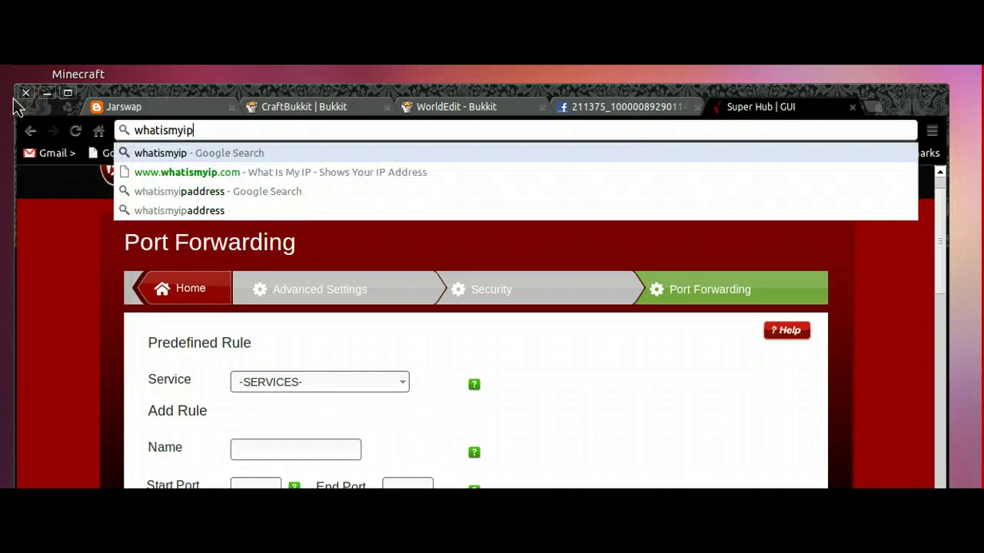
pyautogui.press('Down')
pyautogui.press('Return')
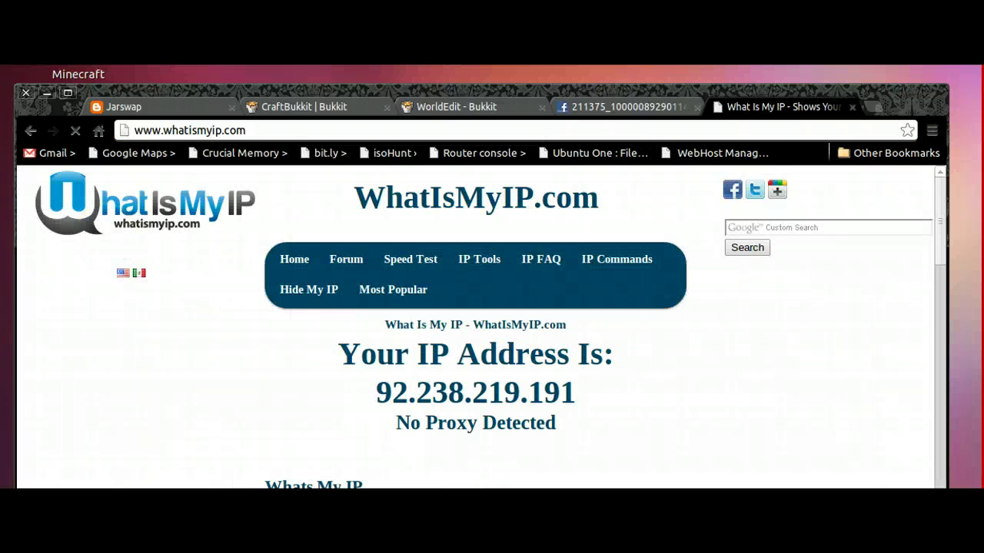
# Highlight the public IP address shown on the WhatIsMyIP page, and close that page's tab
pyautogui.moveTo(376, 392); pyautogui.dragTo(576, 392)
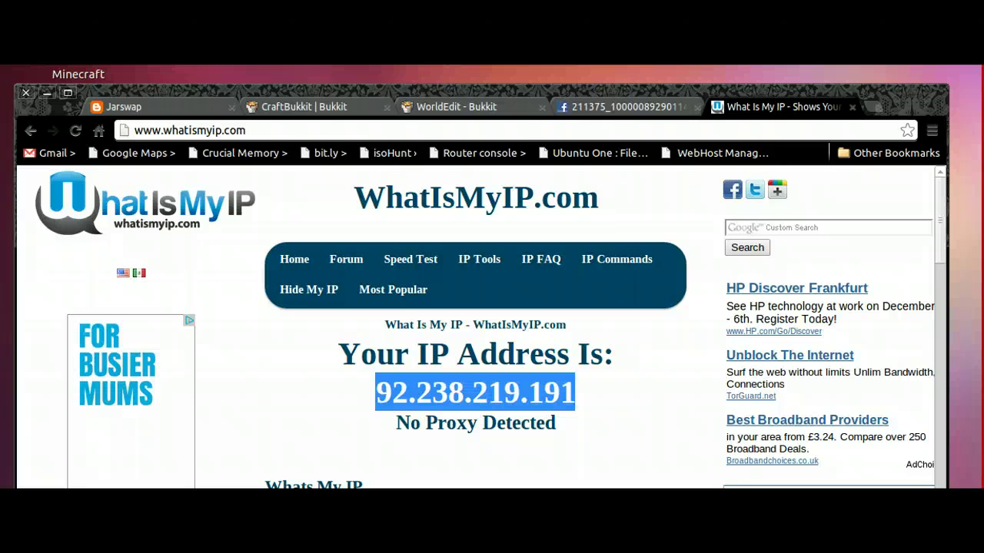
pyautogui.click(603, 406)
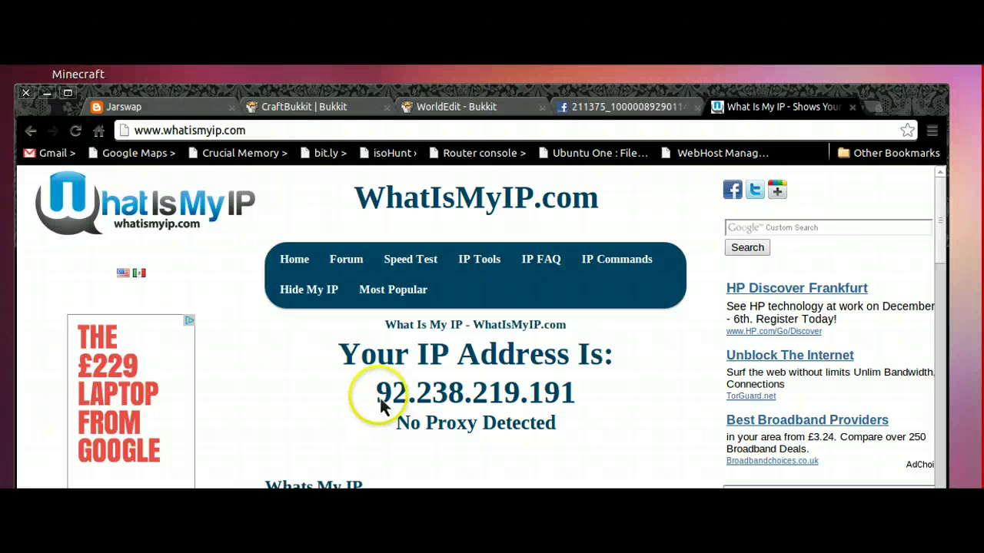
pyautogui.moveTo(385, 403); pyautogui.dragTo(583, 412)
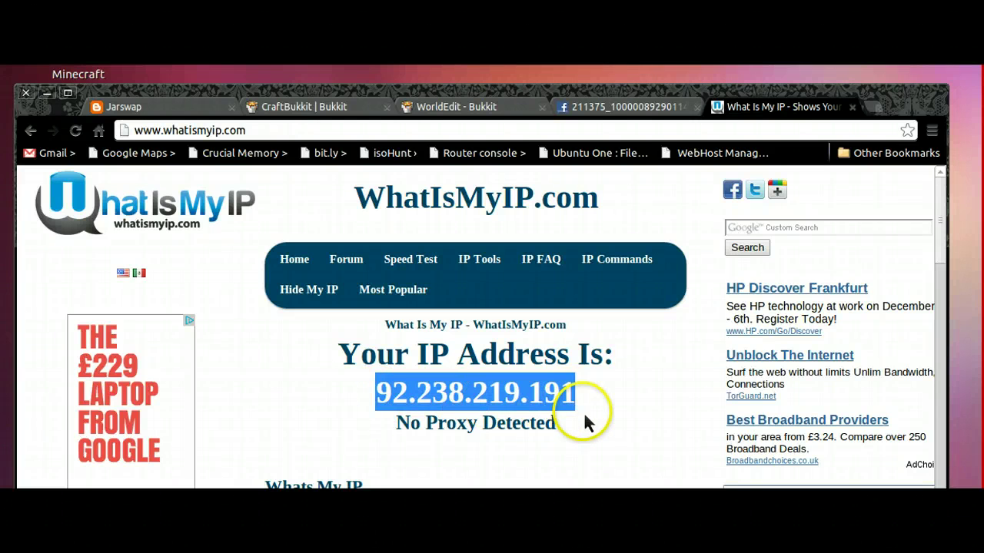
pyautogui.click(630, 406)
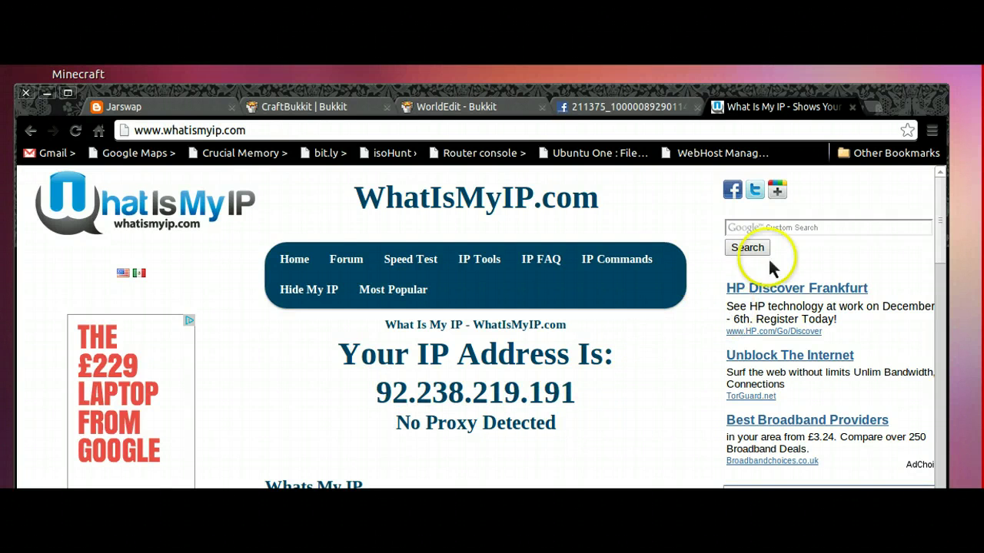
pyautogui.click(850, 108)
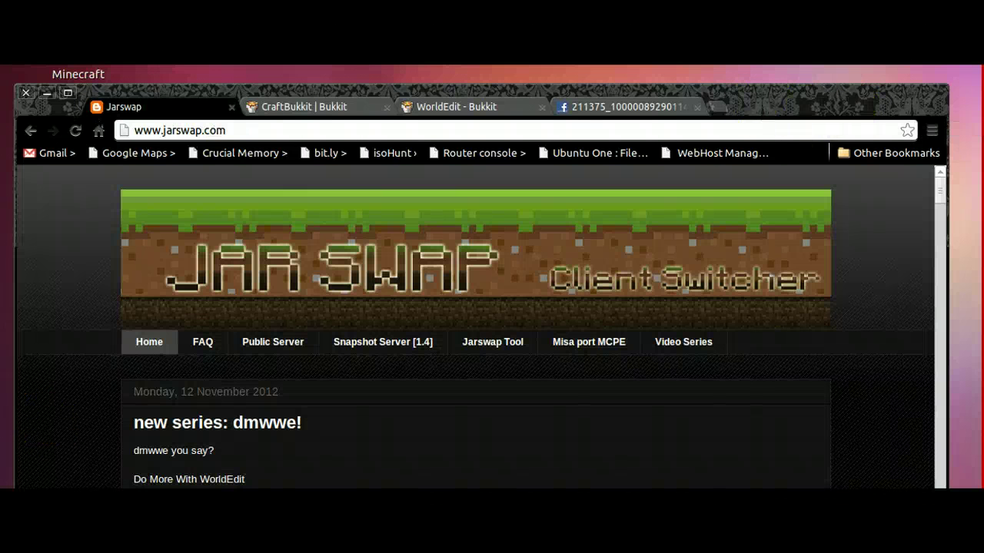
# Switch to the Terminal, view the server startup log of the ./craftbukkit.sh session, and minimize the window
pyautogui.moveTo(1, 277)
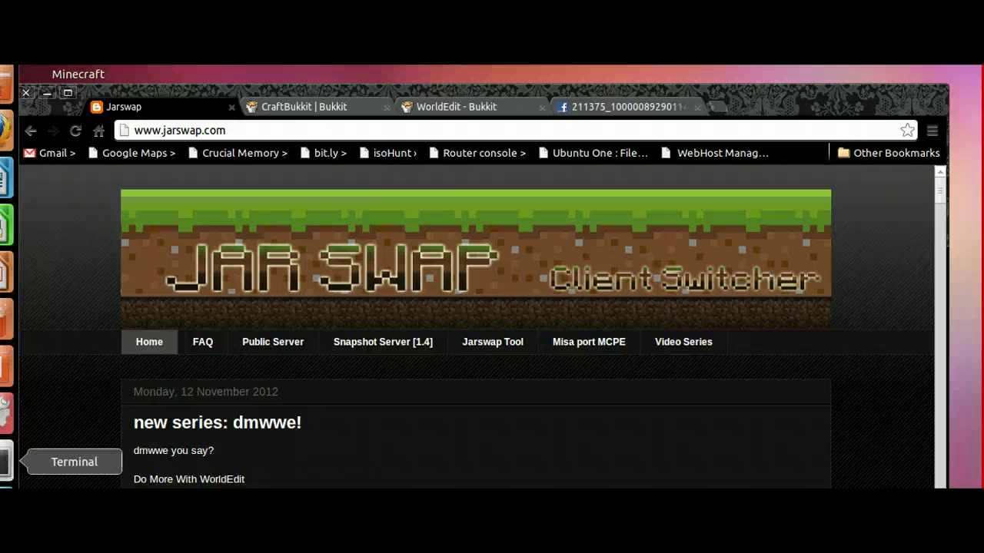
pyautogui.click(6, 462)
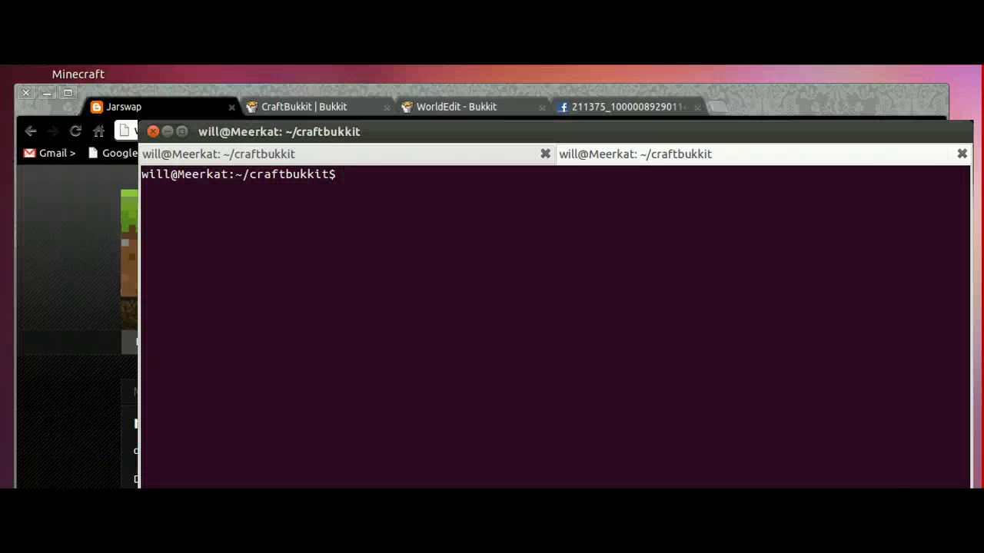
pyautogui.write('./craftbukkit.sh')
pyautogui.press('Return')
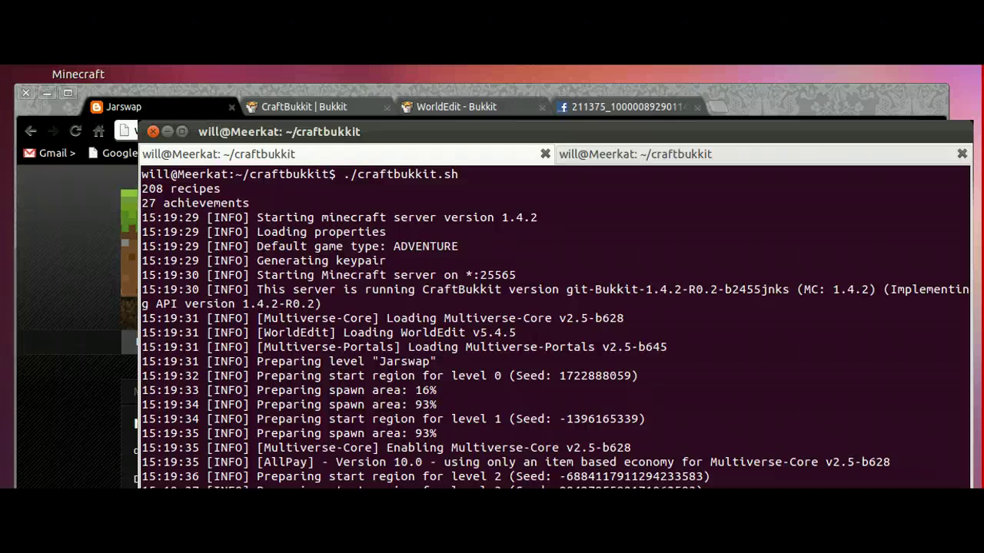
pyautogui.click(167, 132)
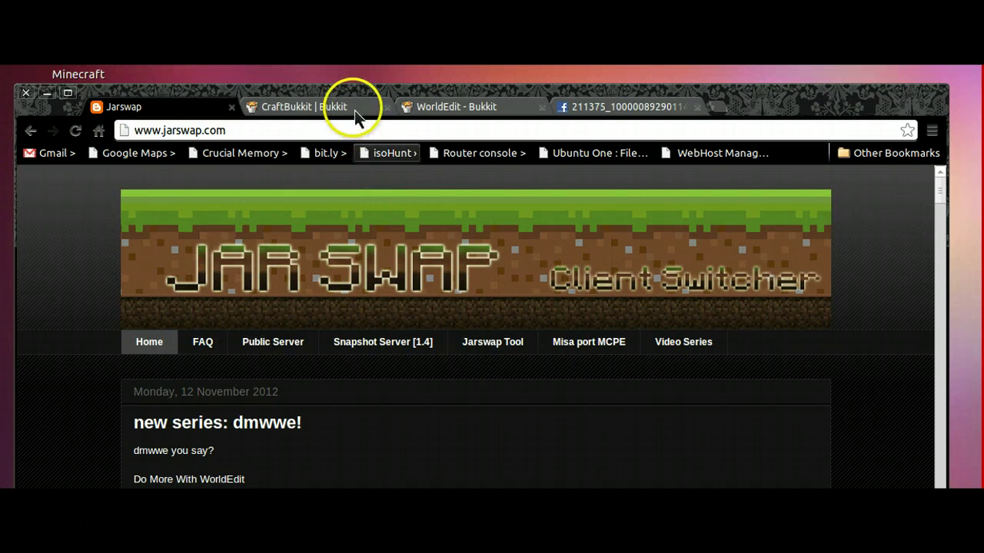
# Close the Chrome tab that holds the profile picture from Facebook
pyautogui.click(596, 109)
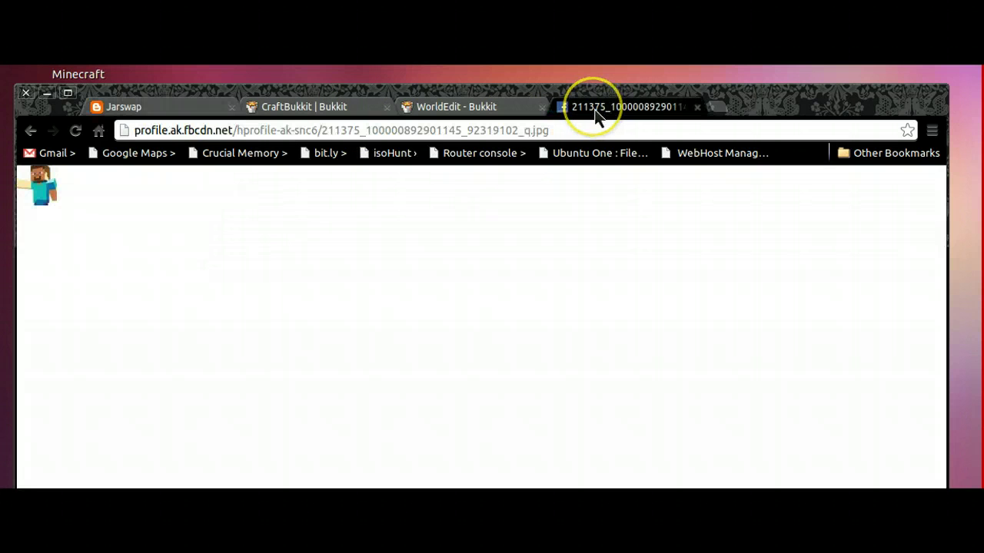
pyautogui.click(697, 108)
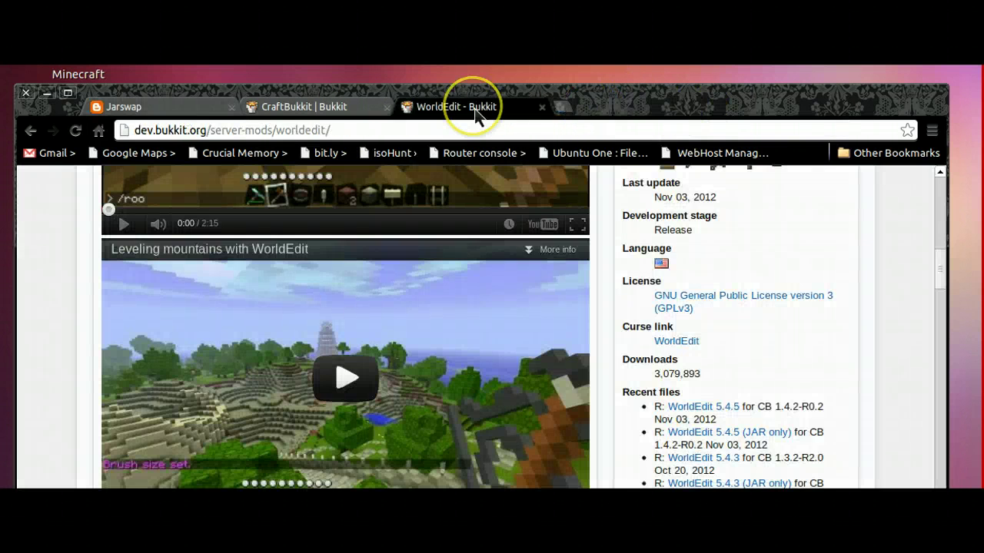